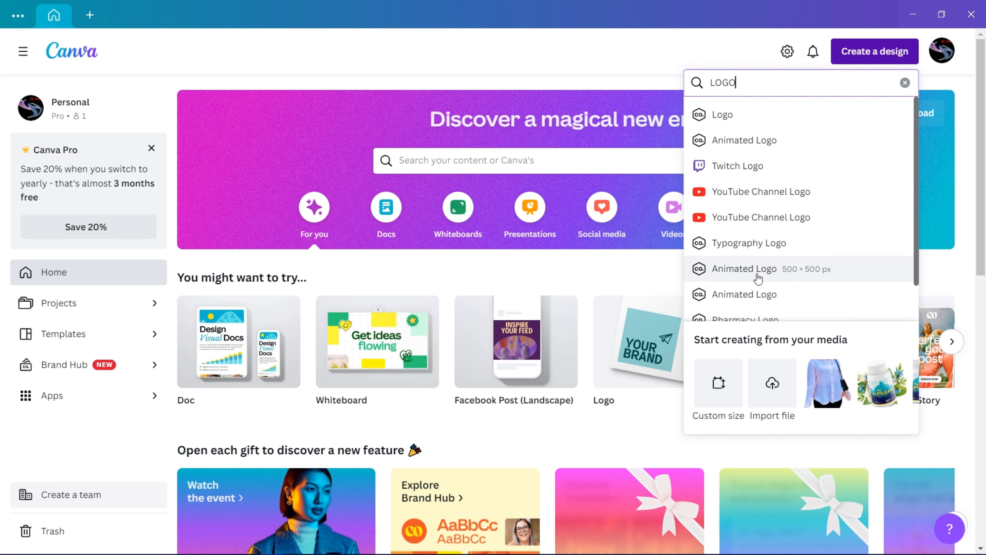
# Step: Clear the search of design types and create a new blank Logo design
pyautogui.scroll(-2, 760, 277)
pyautogui.press('BackSpace')
pyautogui.press('BackSpace')
pyautogui.press('BackSpace')
pyautogui.press('BackSpace')
pyautogui.press('BackSpace')
pyautogui.press('BackSpace')
pyautogui.press('BackSpace')
pyautogui.press('BackSpace')
pyautogui.press('BackSpace')
pyautogui.press('BackSpace')
pyautogui.press('BackSpace')
pyautogui.press('BackSpace')
pyautogui.press('BackSpace')
pyautogui.press('BackSpace')
pyautogui.press('BackSpace')
pyautogui.press('BackSpace')
pyautogui.press('BackSpace')
pyautogui.press('BackSpace')
pyautogui.scroll(-2, 749, 220)
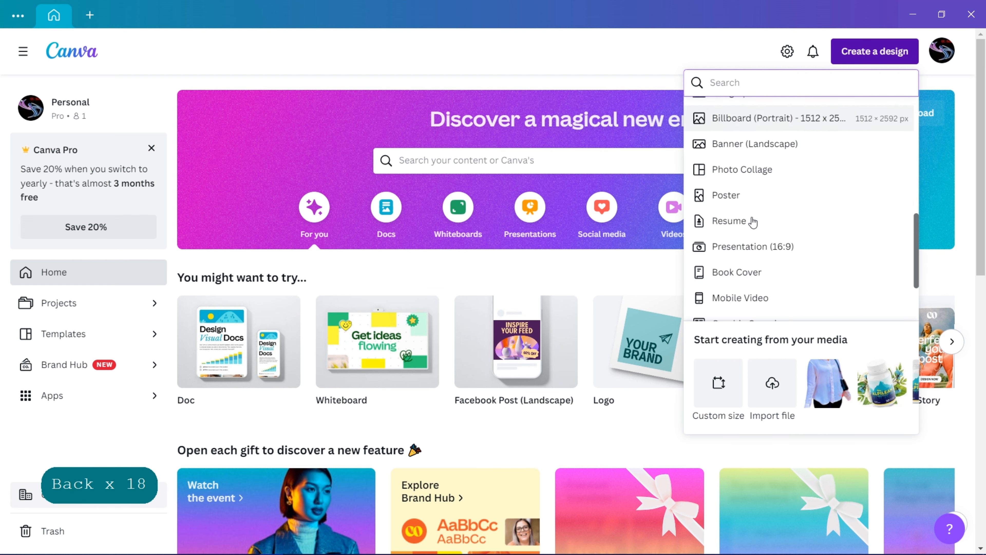
pyautogui.scroll(2, 749, 217)
pyautogui.click(748, 216)
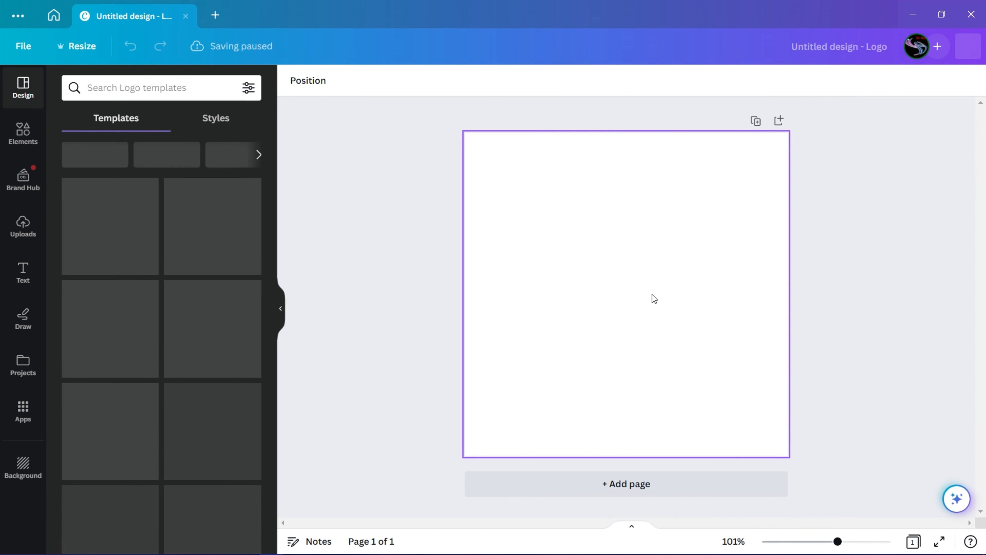
# Step: Apply the recently used black logo template with the gold circle to the blank page
pyautogui.click(31, 138)
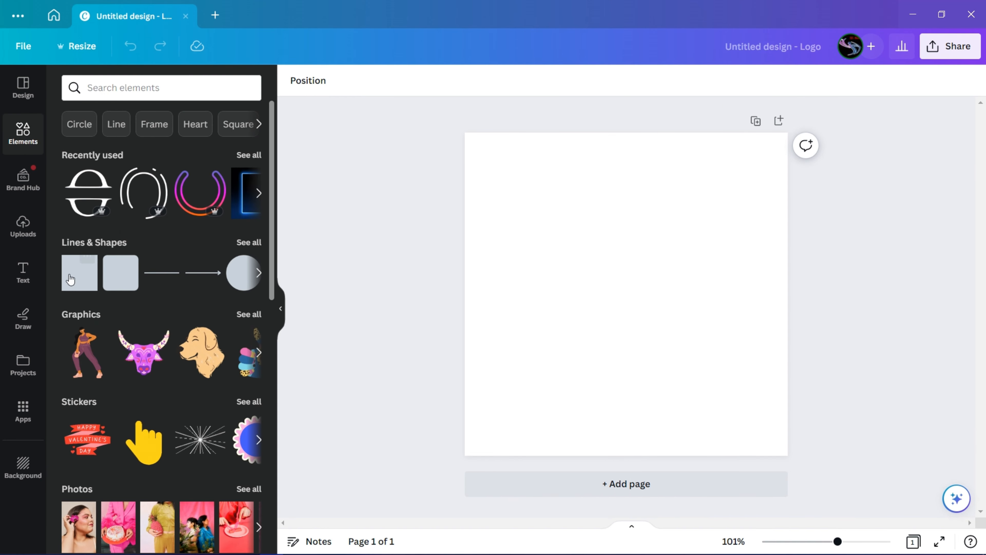
pyautogui.click(26, 93)
pyautogui.click(112, 251)
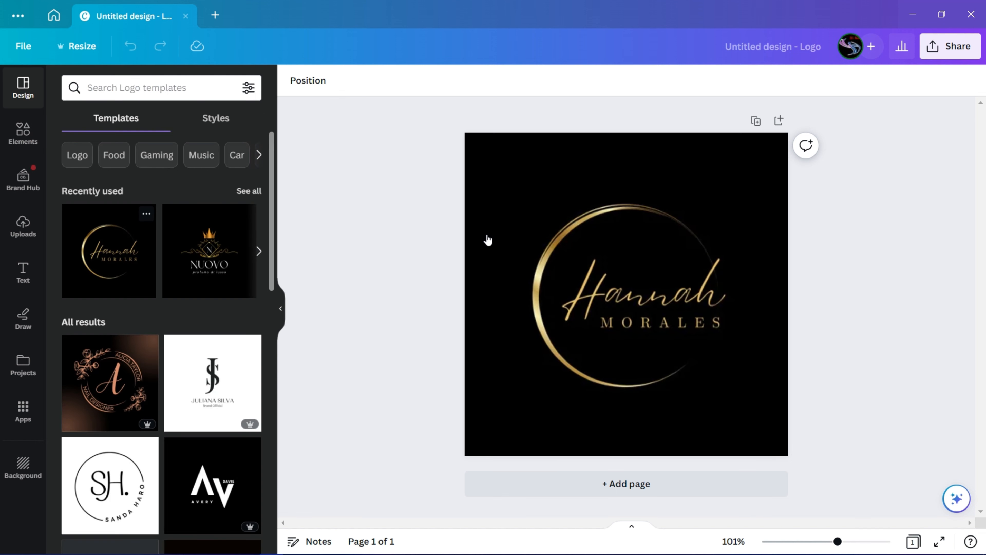
# Step: Move the small serif text below the gold circle and delete the script-style name inside it
pyautogui.click(639, 316)
pyautogui.moveTo(700, 359); pyautogui.dragTo(656, 458)
pyautogui.click(642, 290)
pyautogui.press('Delete')
# Step: Replace the black page background with the recently used grey-to-black gradient
pyautogui.click(496, 186)
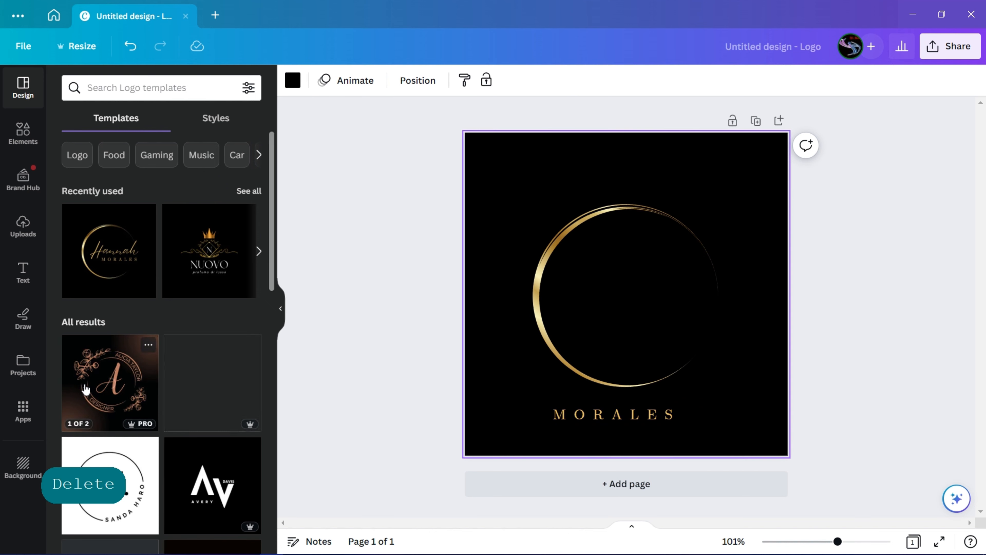
pyautogui.click(102, 207)
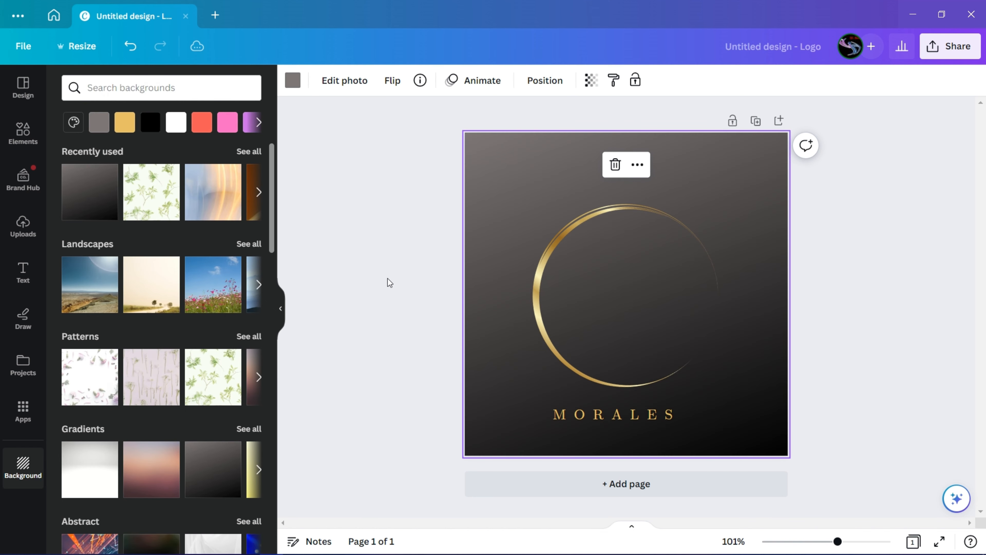
# Step: Change the text below the circle to "MAIN WORKS", widen its box to fit one line, and centre it
pyautogui.doubleClick(577, 415)
pyautogui.write('MAIN WOK')
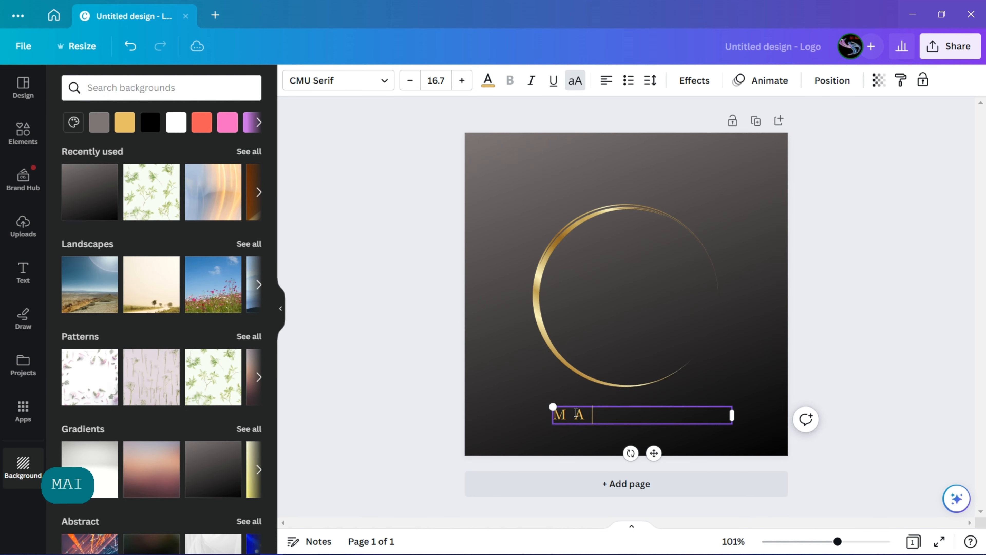
pyautogui.press('BackSpace')
pyautogui.write('RKS')
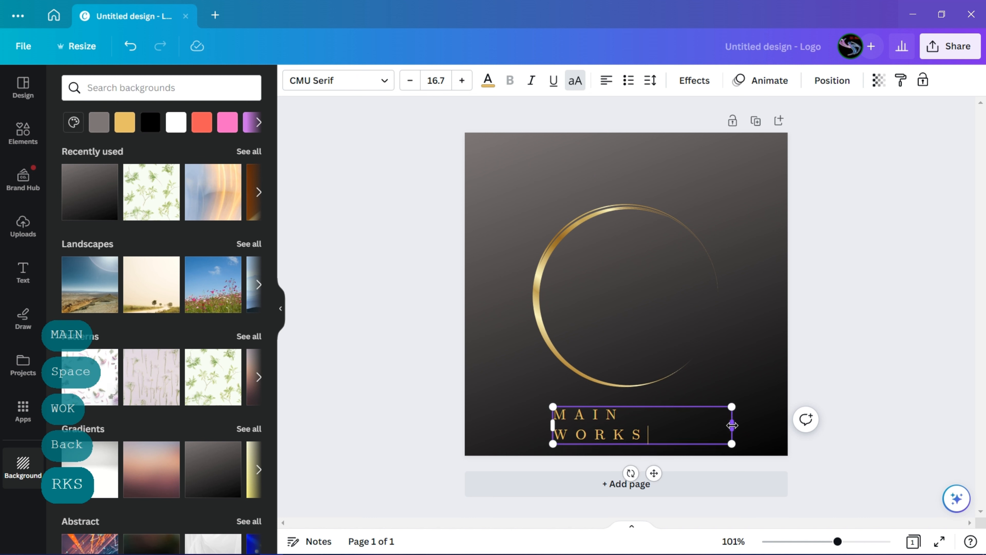
pyautogui.moveTo(732, 425); pyautogui.dragTo(742, 424)
pyautogui.moveTo(657, 452); pyautogui.dragTo(638, 454)
# Step: Add a gold heading "M" in Nexa Slab at size 108 and centre it inside the circle
pyautogui.click(15, 275)
pyautogui.click(105, 255)
pyautogui.write('M')
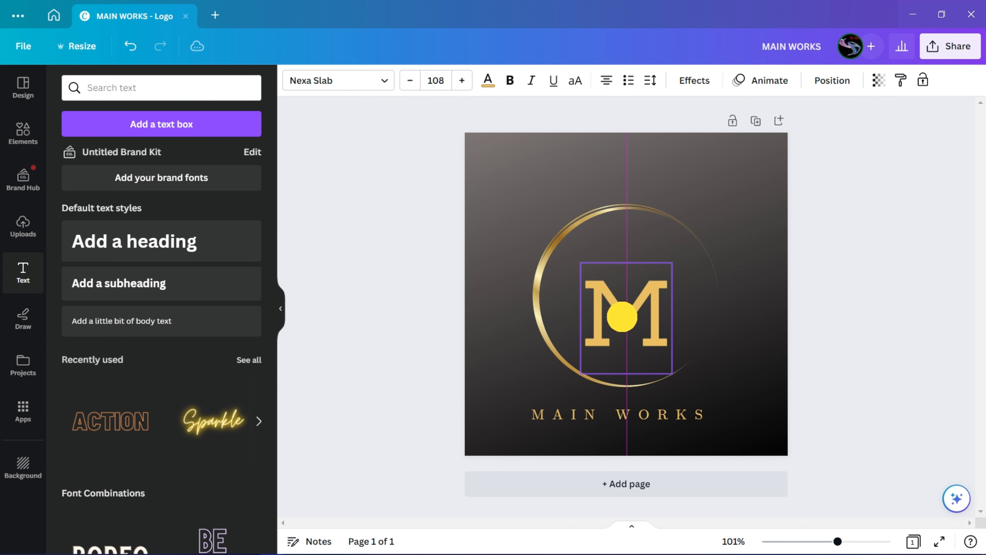
pyautogui.moveTo(623, 316); pyautogui.dragTo(623, 316)
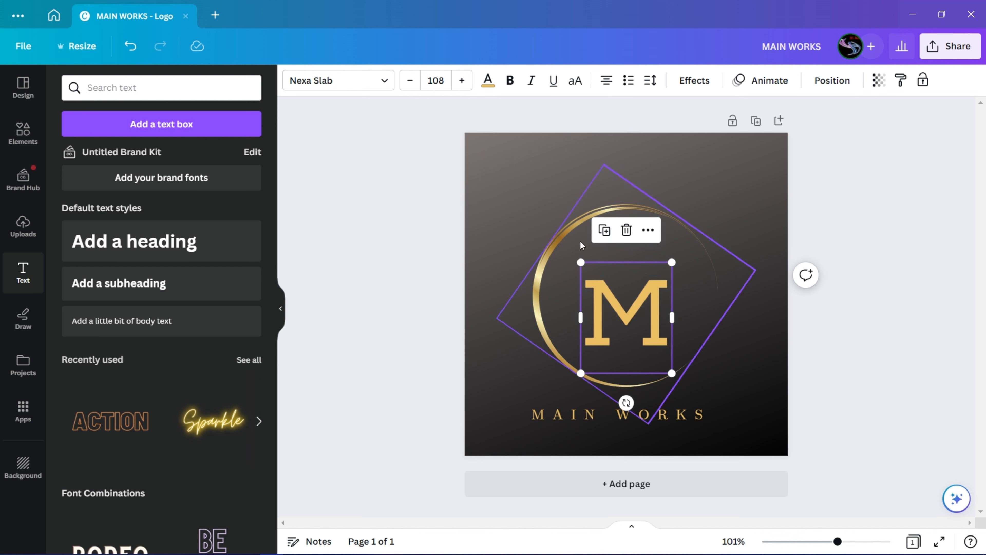
# Step: Duplicate the M and change the copy's text to "W"
pyautogui.click(604, 229)
pyautogui.click(630, 310)
pyautogui.hotkey('ctrl', 'a')
pyautogui.write('W')
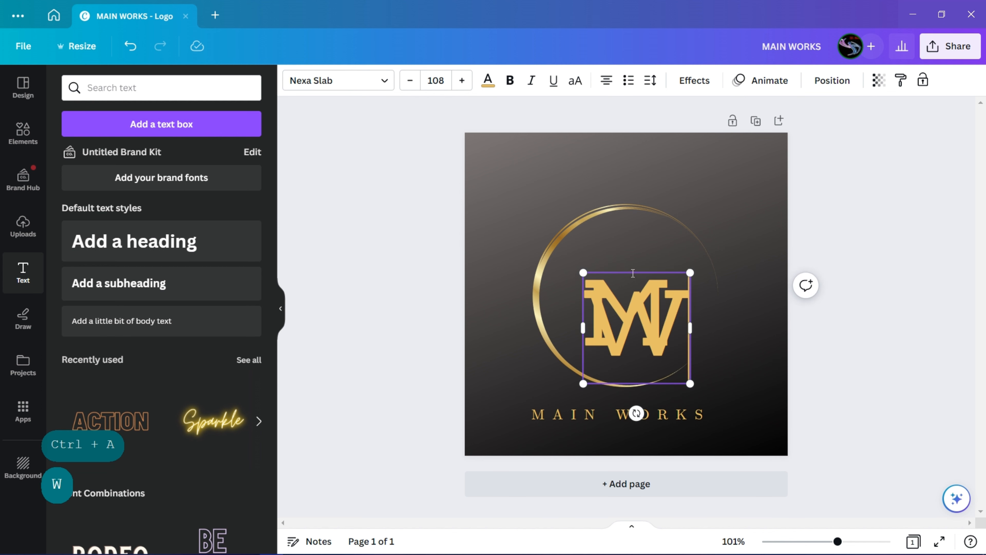
# Step: Move the W up so it sits centred over the upper part of the M
pyautogui.moveTo(634, 273); pyautogui.dragTo(520, 374)
pyautogui.click(519, 375)
pyautogui.click(640, 352)
pyautogui.moveTo(641, 353); pyautogui.dragTo(629, 303)
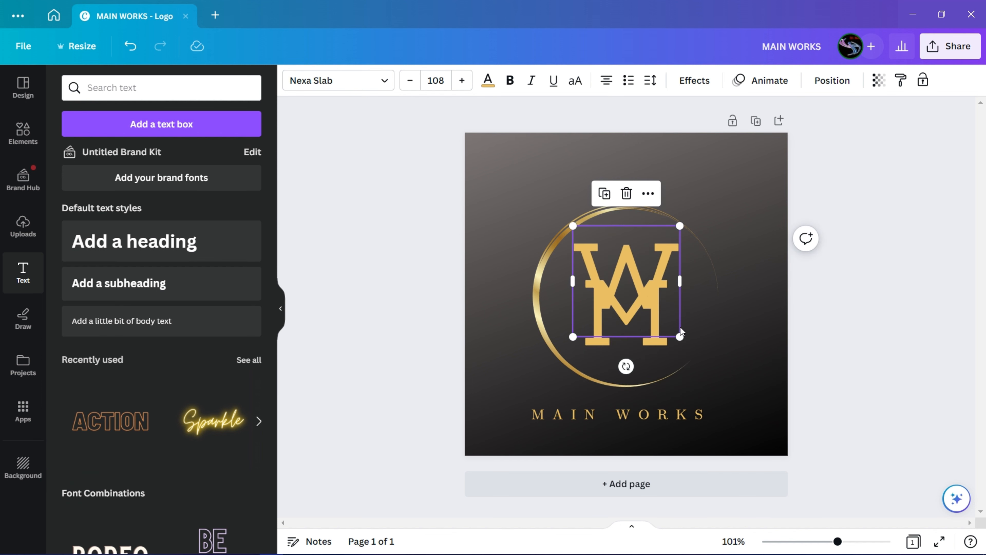
# Step: Shrink the W and enlarge the M so the M dominates the monogram
pyautogui.moveTo(681, 334); pyautogui.dragTo(562, 239)
pyautogui.click(602, 311)
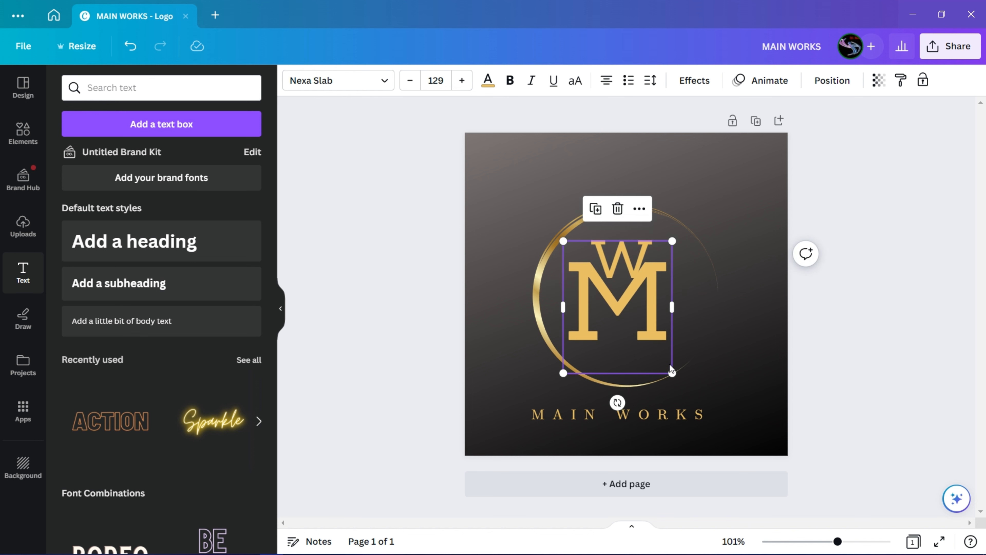
pyautogui.moveTo(672, 372); pyautogui.dragTo(689, 381)
# Step: Resize the W to about size 87.4 and fit it into the upper notch of the M
pyautogui.click(676, 296)
pyautogui.moveTo(637, 268); pyautogui.dragTo(638, 293)
pyautogui.moveTo(653, 253); pyautogui.dragTo(673, 229)
pyautogui.click(772, 298)
pyautogui.click(632, 285)
pyautogui.moveTo(631, 257); pyautogui.dragTo(628, 254)
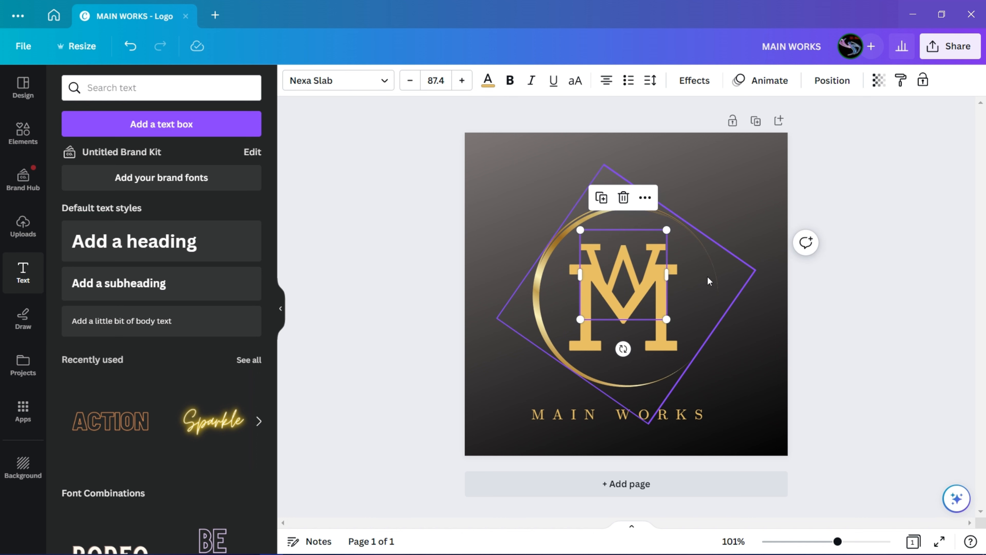
# Step: Select the M and W together and centre the monogram inside the gold circle
pyautogui.keyDown('shift'); pyautogui.click(661, 337); pyautogui.keyUp('shift')
pyautogui.moveTo(612, 305); pyautogui.dragTo(616, 308)
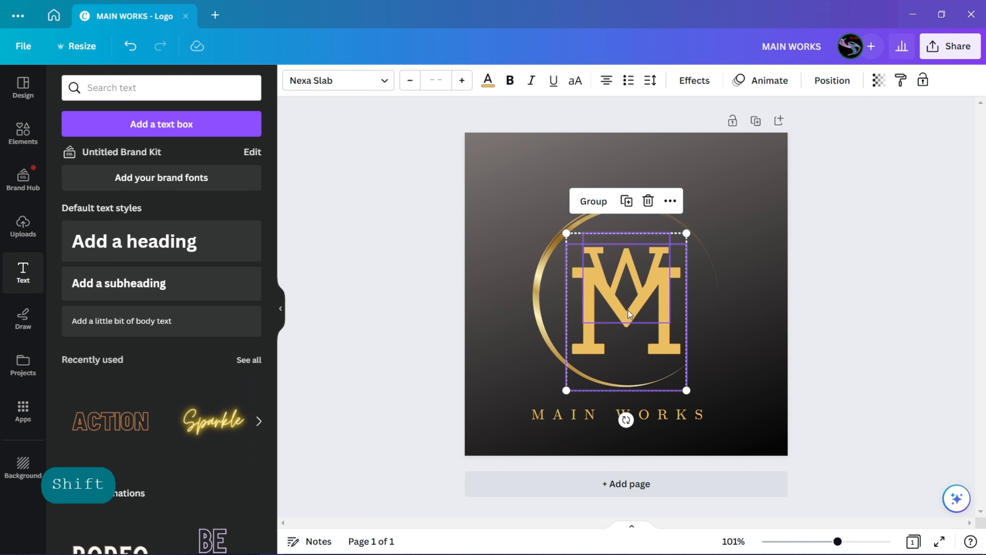
pyautogui.click(585, 226)
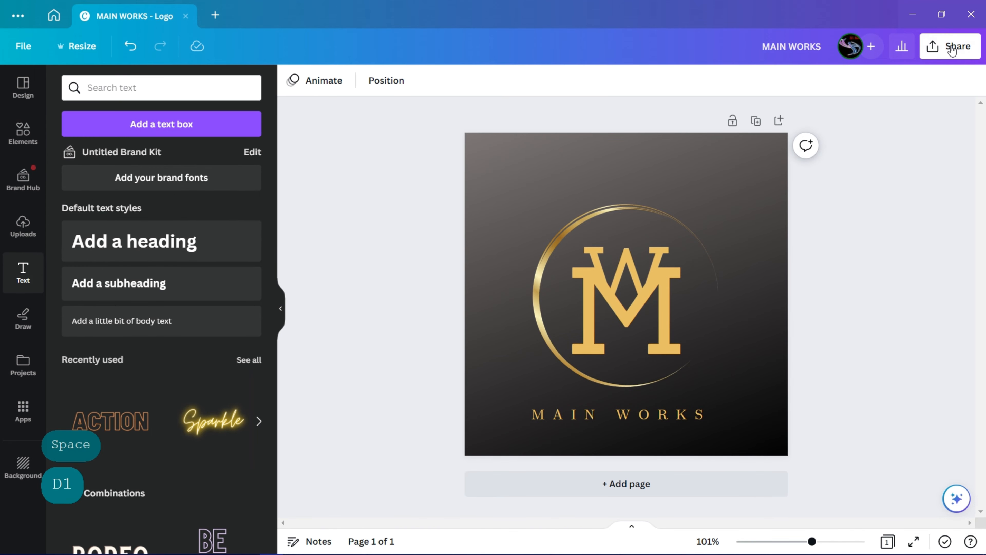
# Step: Download the finished MAIN WORKS logo design
pyautogui.click(949, 48)
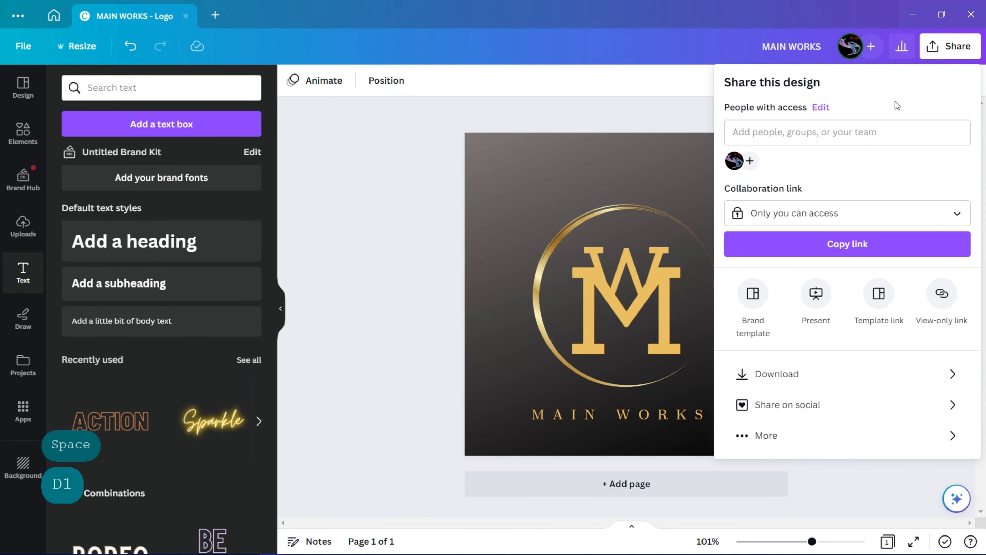
pyautogui.click(777, 373)
pyautogui.click(732, 213)
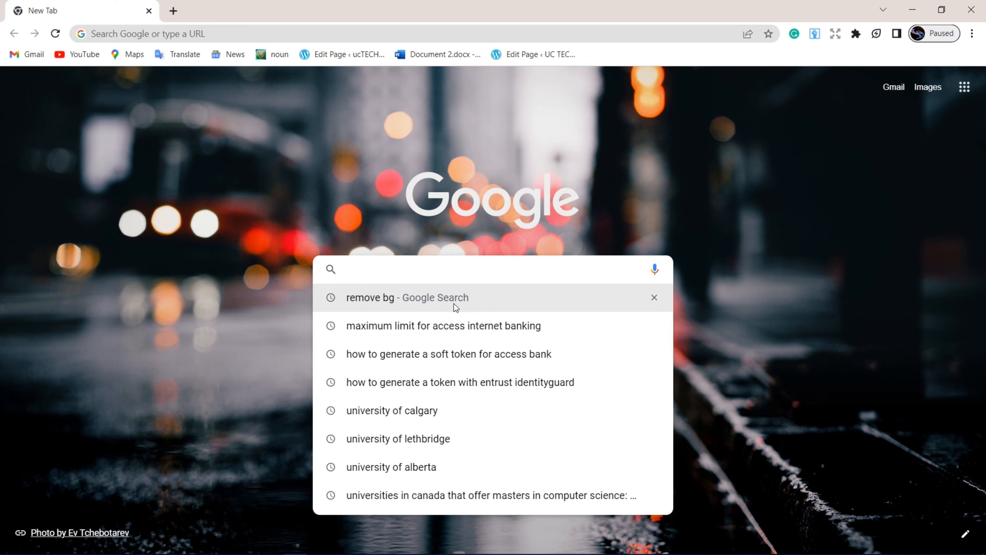
# Step: Switch to Chrome, search Google for "remove bg", and open the remove.bg website
pyautogui.click(454, 299)
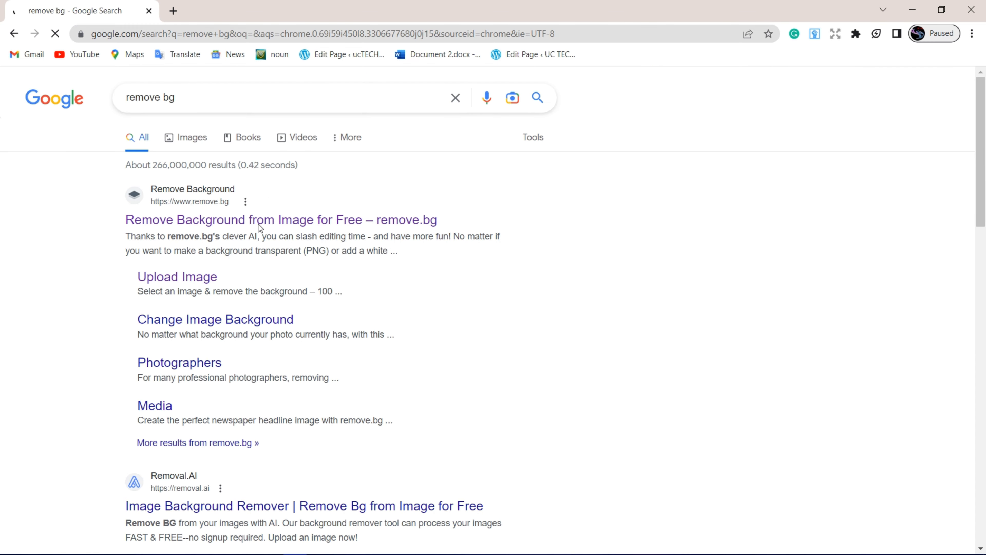
pyautogui.click(258, 224)
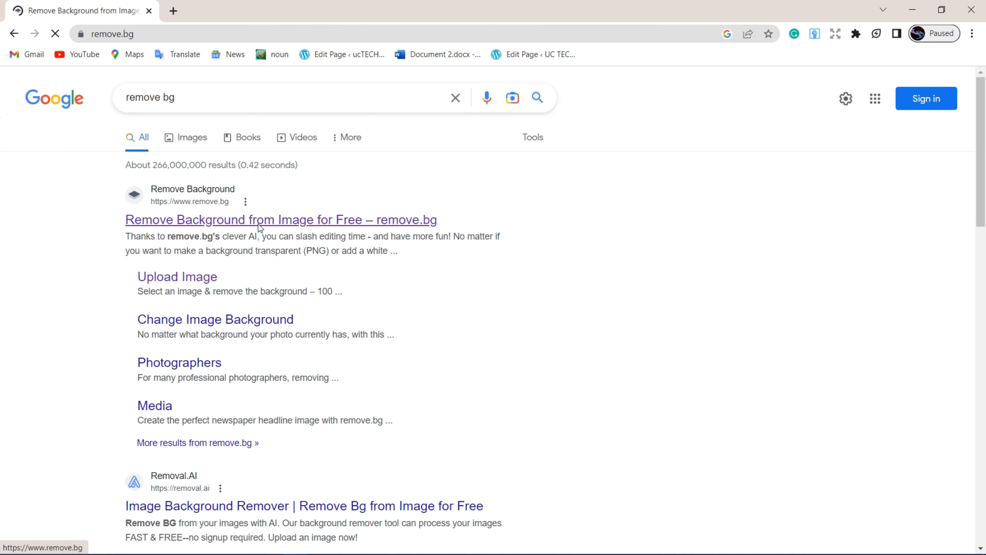
# Step: Upload the MAIN WORKS 2 image from Downloads for background removal and download the 500 × 500 transparent result
pyautogui.click(546, 375)
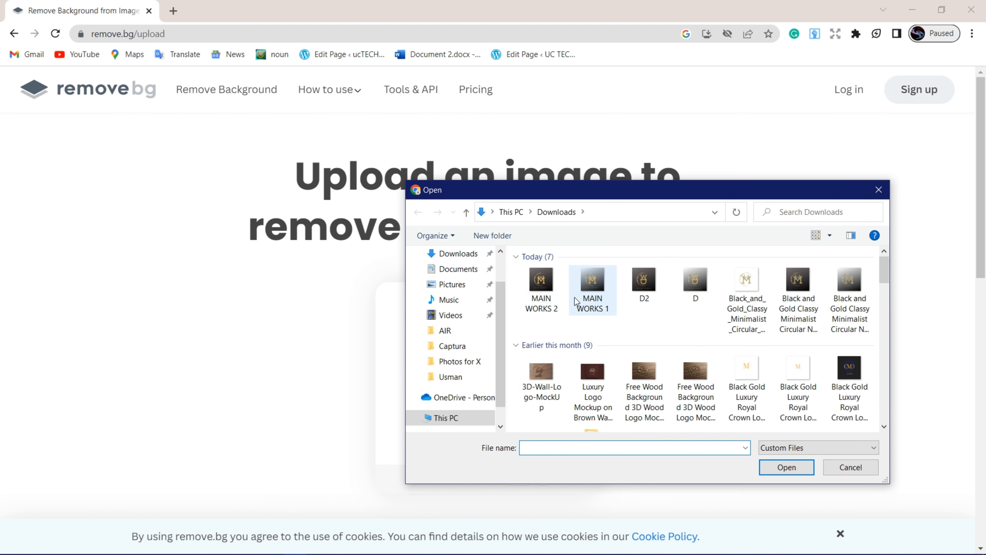
pyautogui.click(541, 288)
pyautogui.click(788, 467)
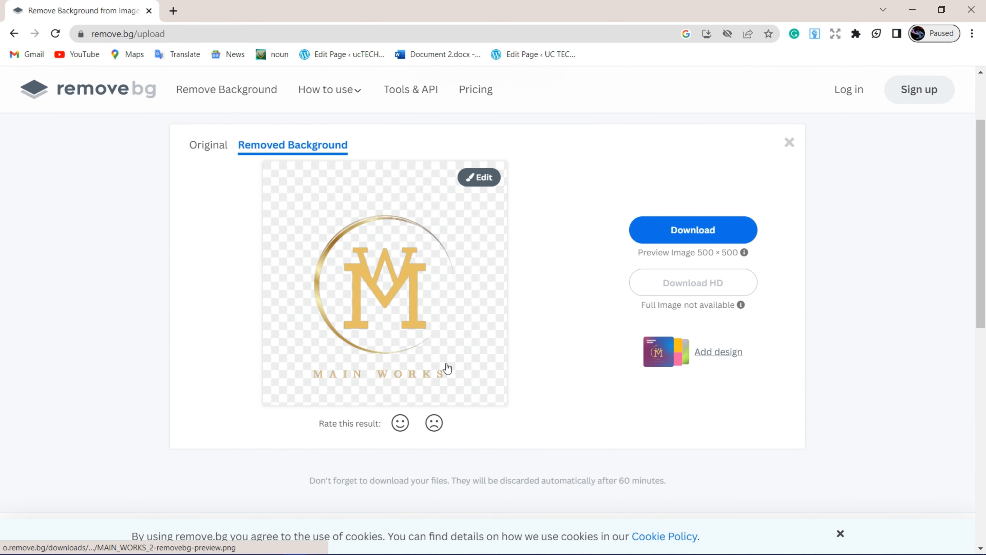
pyautogui.click(729, 232)
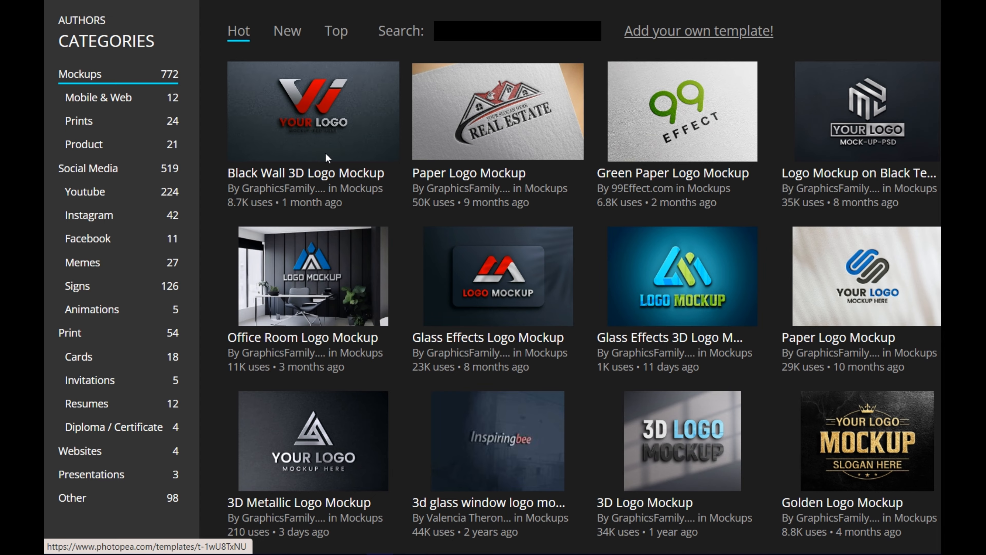
# Step: Open the Black Wall 3D Logo Mockup from the Photopea templates in the editor
pyautogui.click(326, 158)
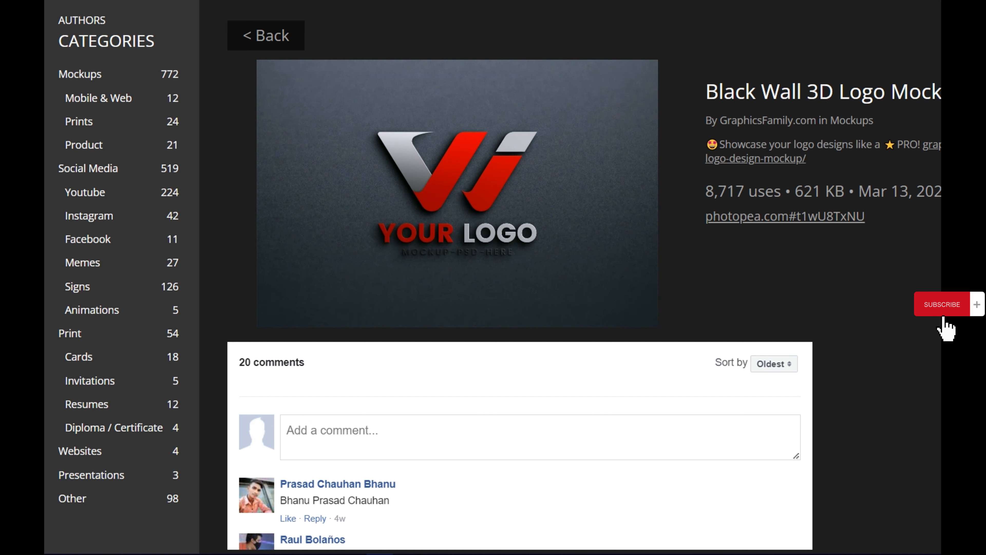
pyautogui.click(656, 1)
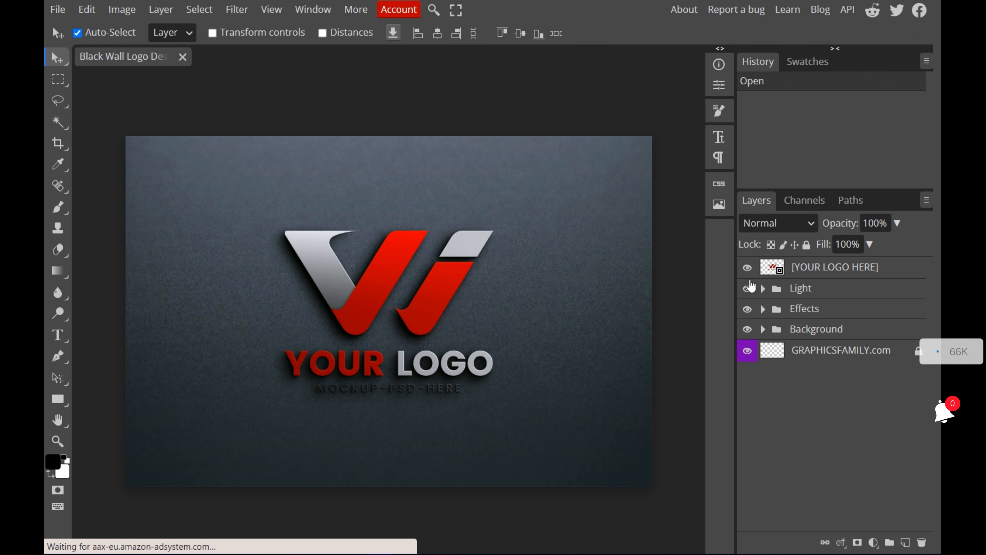
# Step: Open the [YOUR LOGO HERE] smart object and hide its Graphicsfamily 1 layer
pyautogui.doubleClick(781, 268)
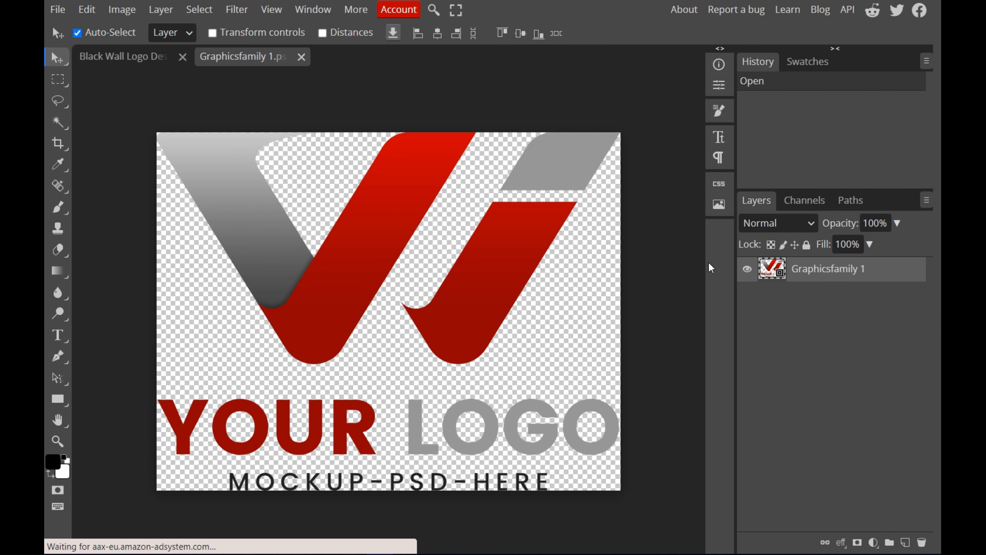
pyautogui.click(745, 269)
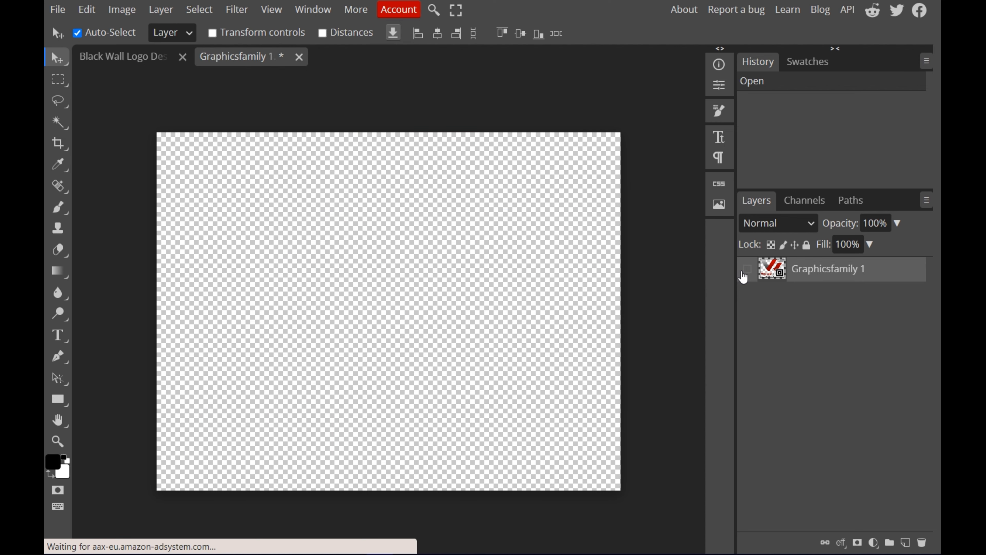
pyautogui.click(744, 273)
pyautogui.click(744, 273)
pyautogui.click(743, 272)
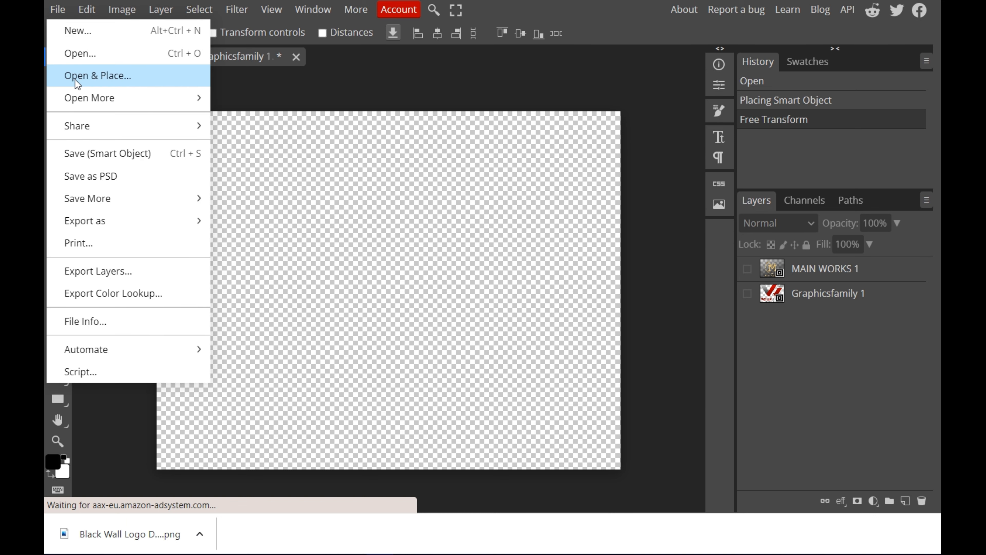
# Step: Place the MAIN_WORKS_2-removebg-preview image from Downloads into the smart object document
pyautogui.click(76, 78)
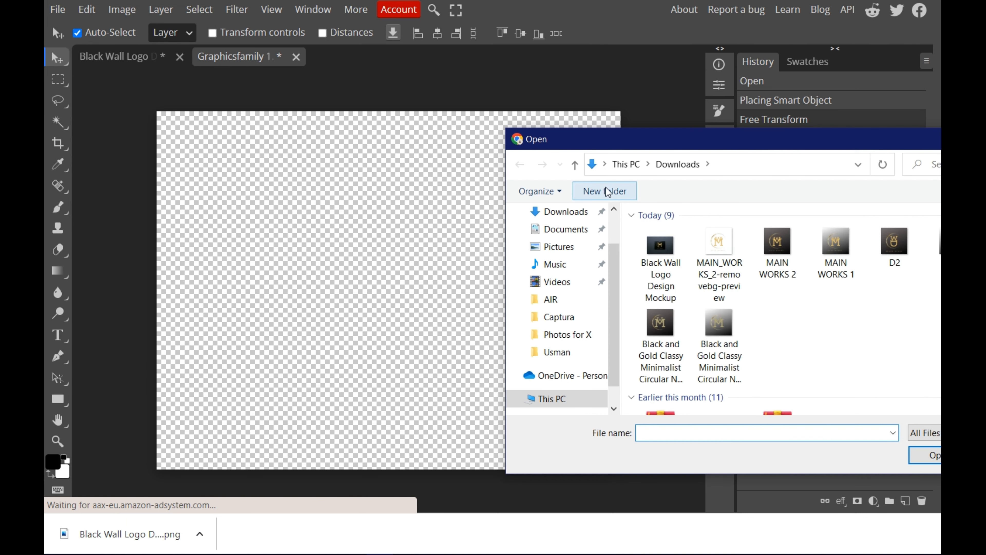
pyautogui.click(718, 253)
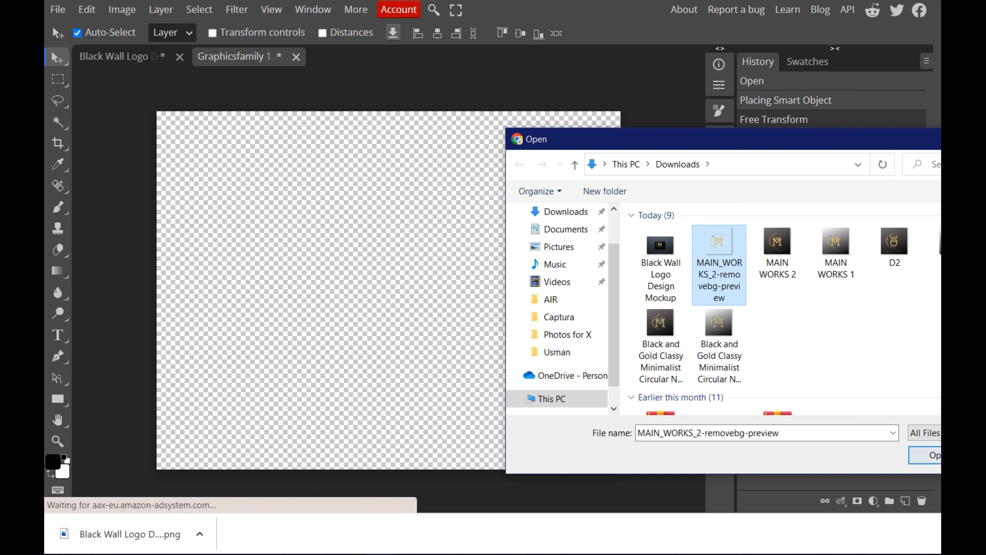
pyautogui.click(926, 455)
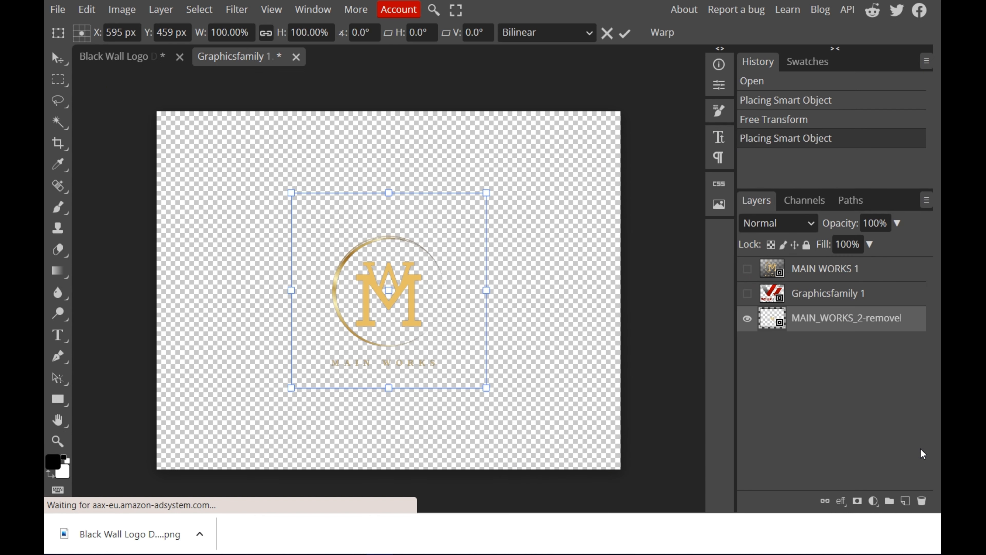
# Step: Scale the placed logo to 255% and centre it on the canvas at about X 594 px, Y 394 px
pyautogui.moveTo(455, 329); pyautogui.dragTo(288, 202)
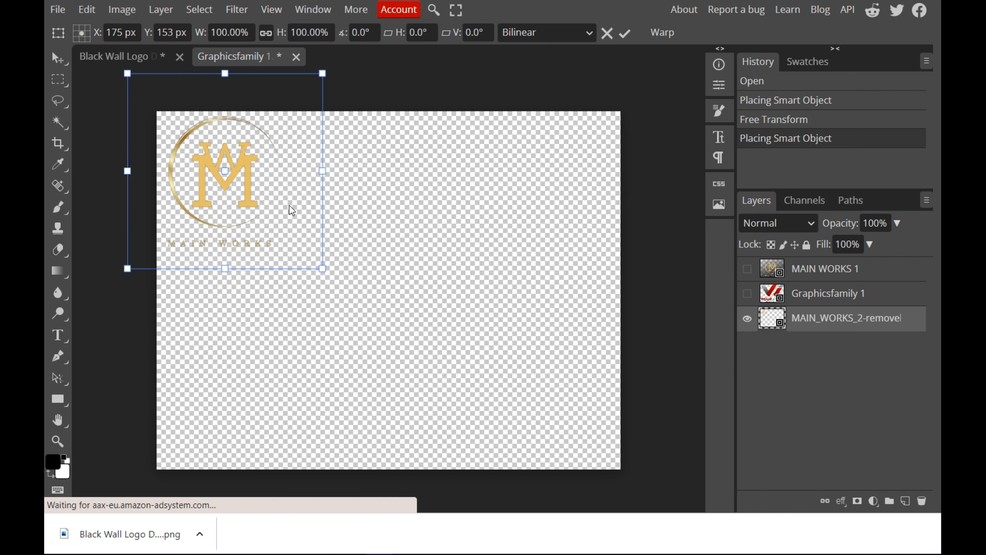
pyautogui.moveTo(318, 268); pyautogui.dragTo(588, 389)
pyautogui.moveTo(386, 339); pyautogui.dragTo(414, 297)
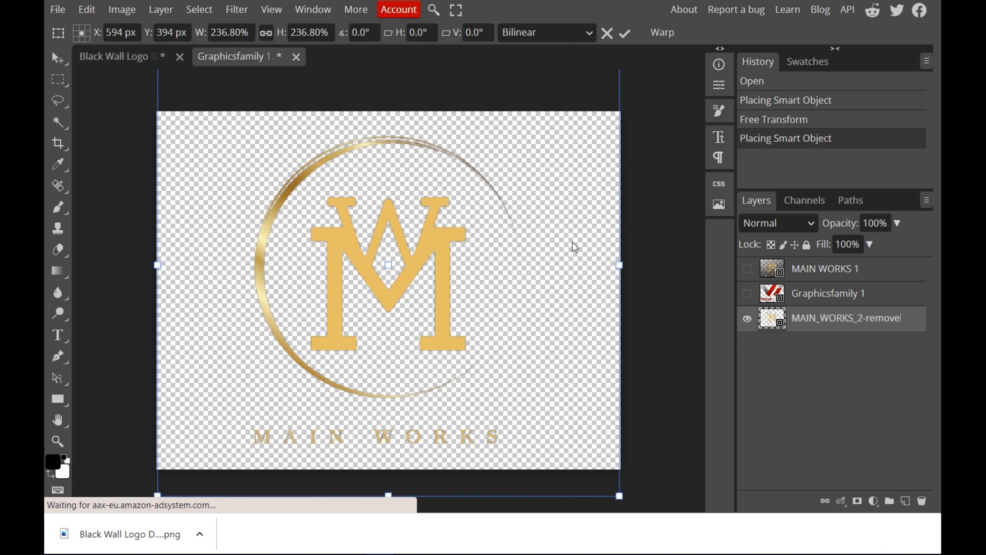
pyautogui.moveTo(618, 265); pyautogui.dragTo(654, 263)
pyautogui.moveTo(512, 268); pyautogui.dragTo(494, 269)
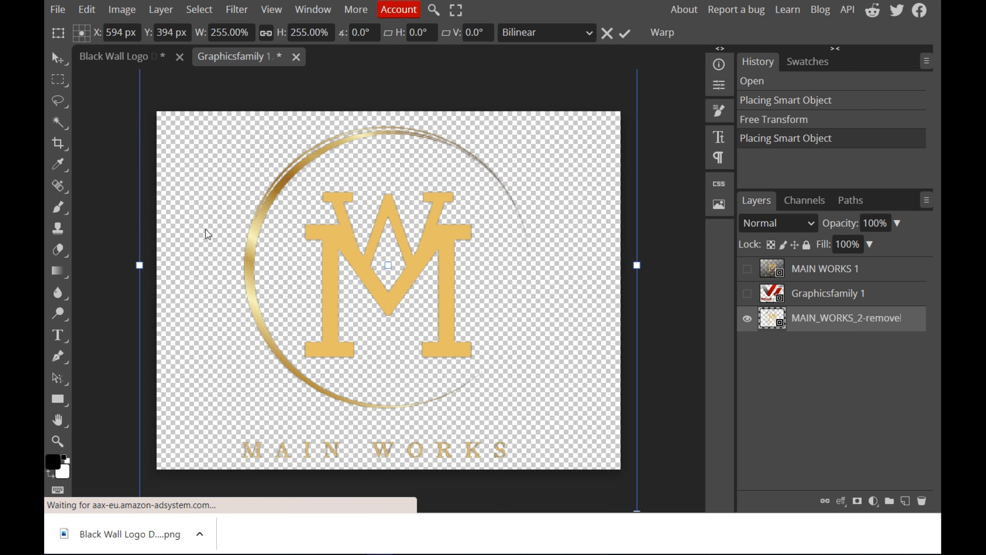
# Step: Save the edited smart object and return to the Black Wall Logo mockup document
pyautogui.click(57, 9)
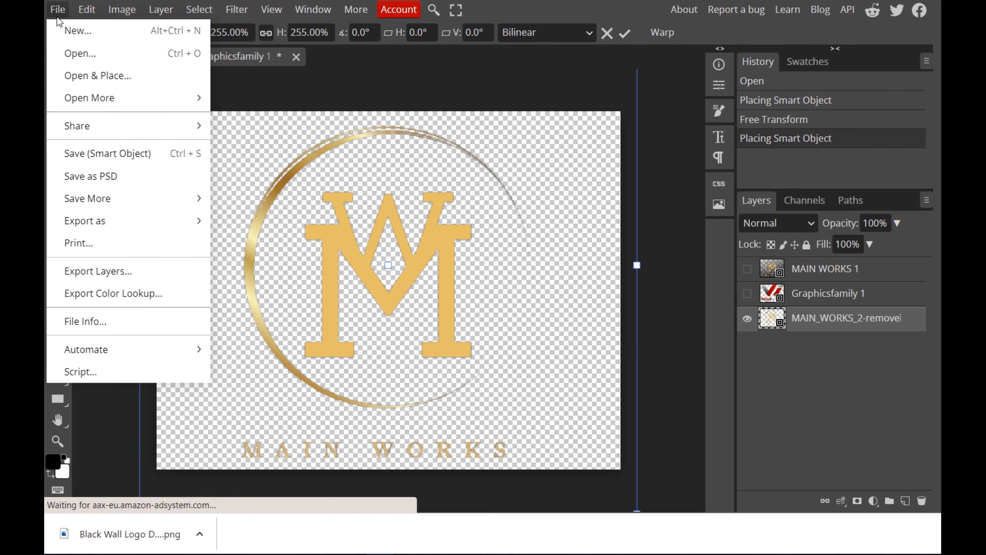
pyautogui.click(94, 156)
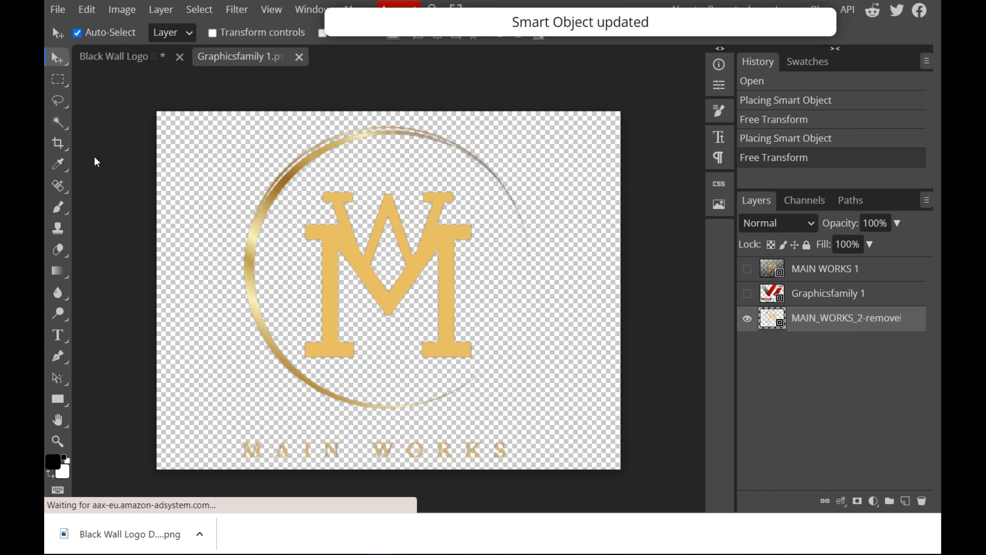
pyautogui.click(133, 57)
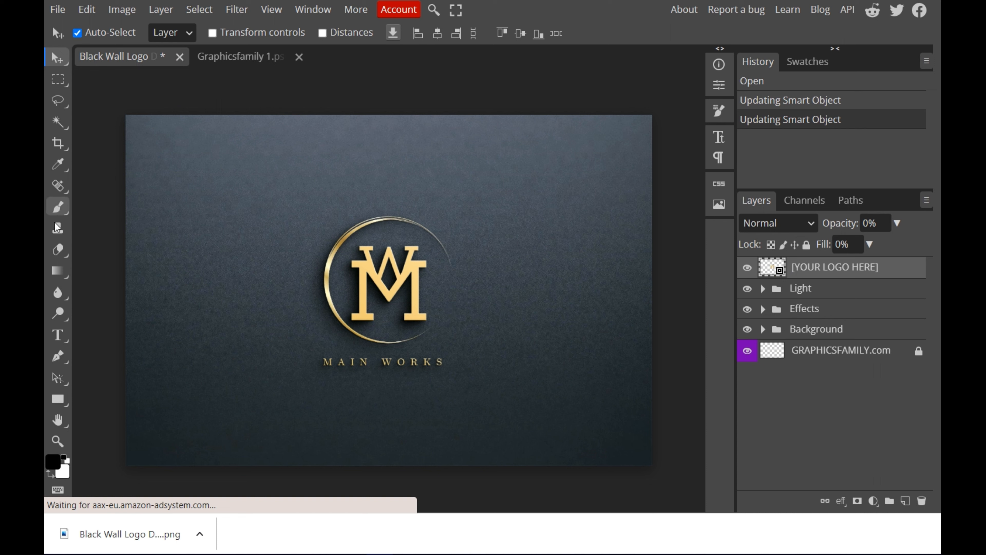
# Step: Export the black wall mockup as a PNG at 1350 × 900 px and 100% quality
pyautogui.click(62, 9)
pyautogui.moveTo(77, 225)
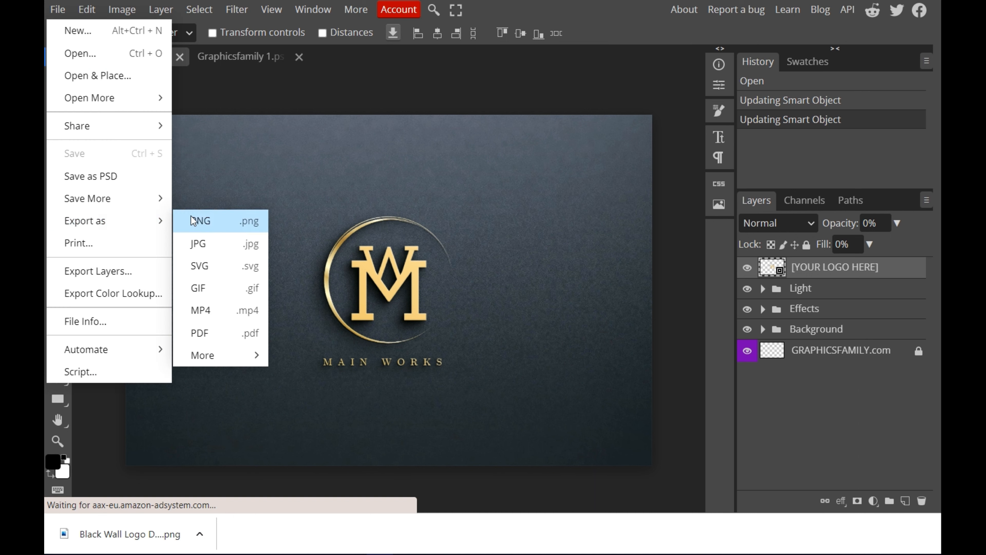
pyautogui.click(245, 221)
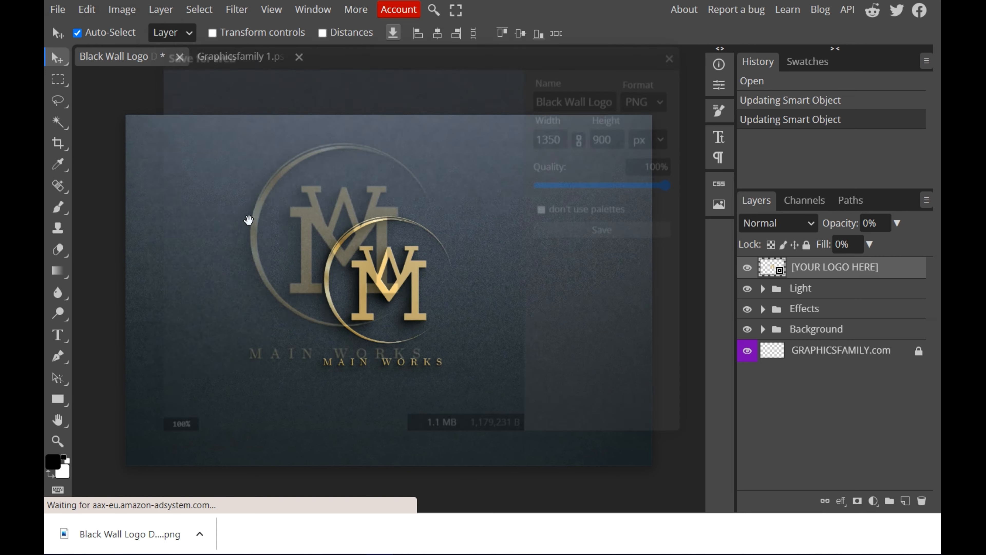
pyautogui.click(596, 232)
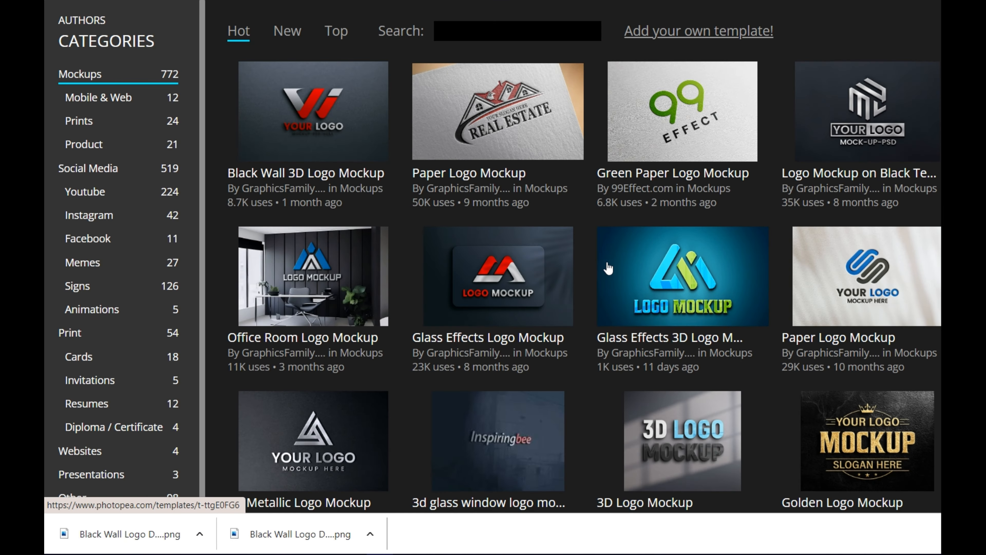
# Step: Find the Free Wood 3D Logo Mockup among the mockup templates and open it in the editor
pyautogui.scroll(-1, 608, 268)
pyautogui.scroll(-10, 605, 269)
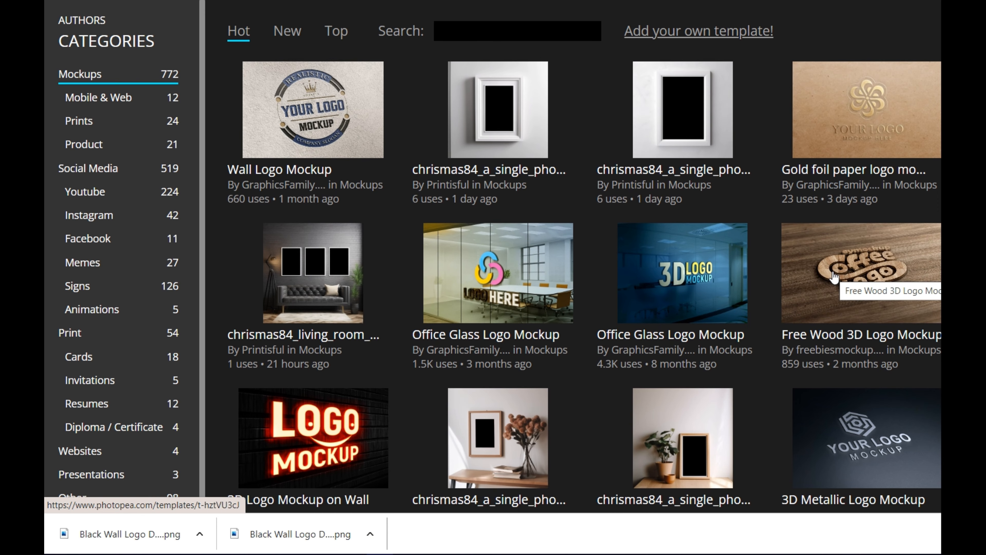
pyautogui.click(819, 275)
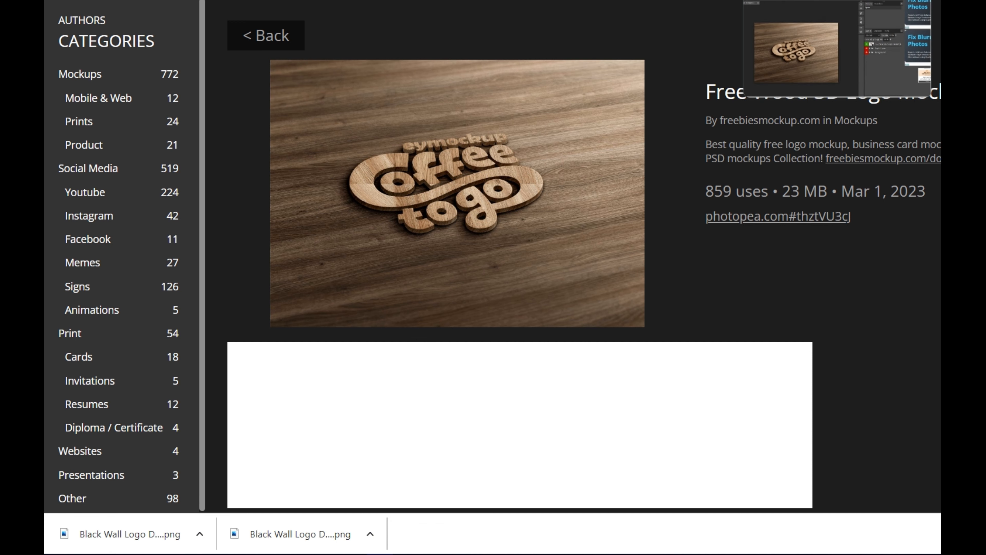
pyautogui.click(837, 1)
# Step: Open the Place Your Logo Here smart object, hide logo-1, and place the MAIN_WORKS_2-removebg-preview image in it
pyautogui.doubleClick(772, 268)
pyautogui.click(58, 9)
pyautogui.click(83, 82)
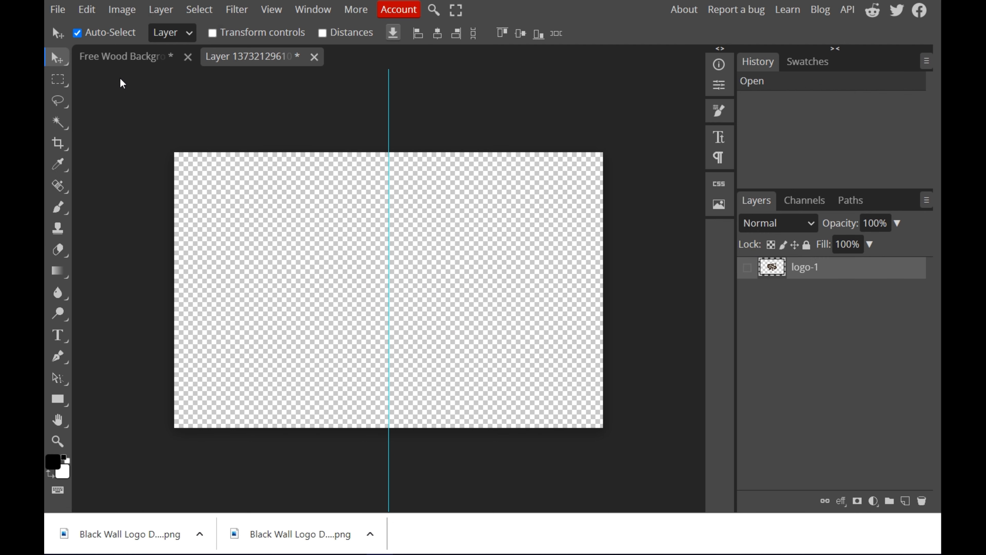
pyautogui.click(777, 241)
pyautogui.click(926, 455)
# Step: Scale the placed logo to 420.80% and centre it on the vertical guide at about X 1096 px, Y 593 px
pyautogui.moveTo(388, 290); pyautogui.dragTo(209, 175)
pyautogui.moveTo(256, 232); pyautogui.dragTo(569, 325)
pyautogui.moveTo(352, 310); pyautogui.dragTo(376, 238)
pyautogui.press('Down')
pyautogui.press('Down')
pyautogui.press('Left')
pyautogui.press('Left')
pyautogui.press('Left')
pyautogui.press('Left')
pyautogui.press('Left')
pyautogui.press('Left')
pyautogui.press('Left')
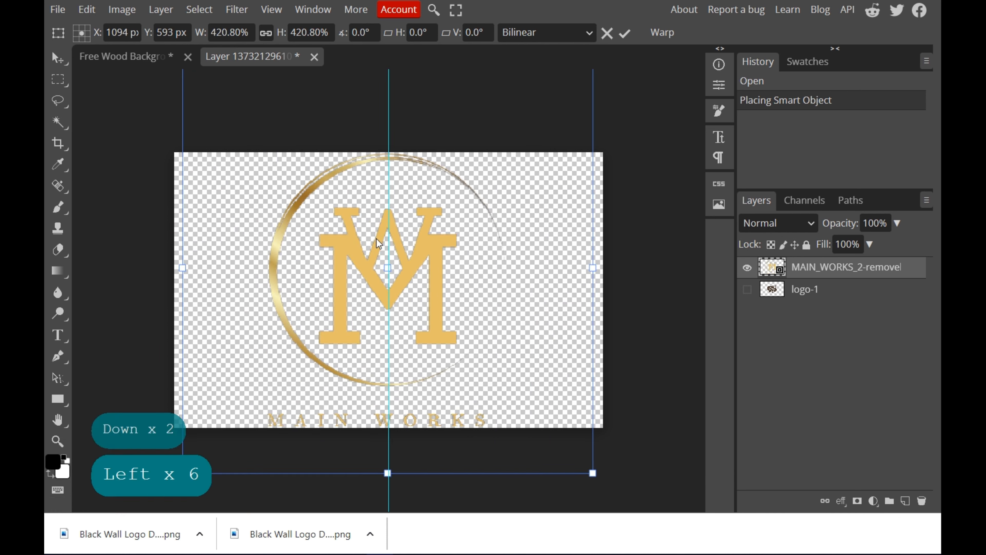
pyautogui.press('Left')
pyautogui.press('Left')
pyautogui.press('Left')
pyautogui.press('Left')
pyautogui.press('Right')
pyautogui.press('Right')
pyautogui.press('Right')
pyautogui.press('Right')
pyautogui.press('Right')
pyautogui.press('Right')
pyautogui.press('Right')
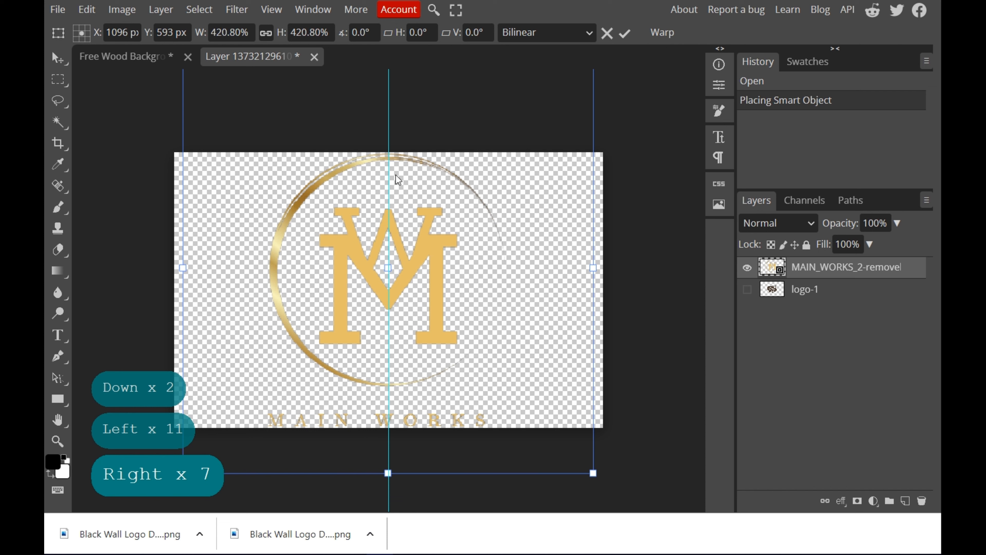
# Step: Save the smart object and show the Place Your Logo Here layer in the wood mockup document
pyautogui.click(57, 10)
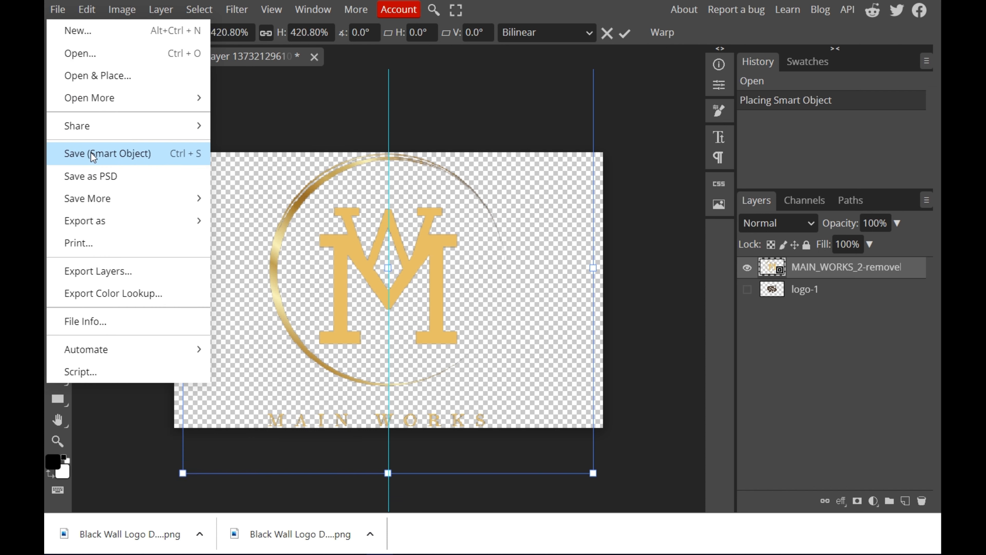
pyautogui.click(176, 156)
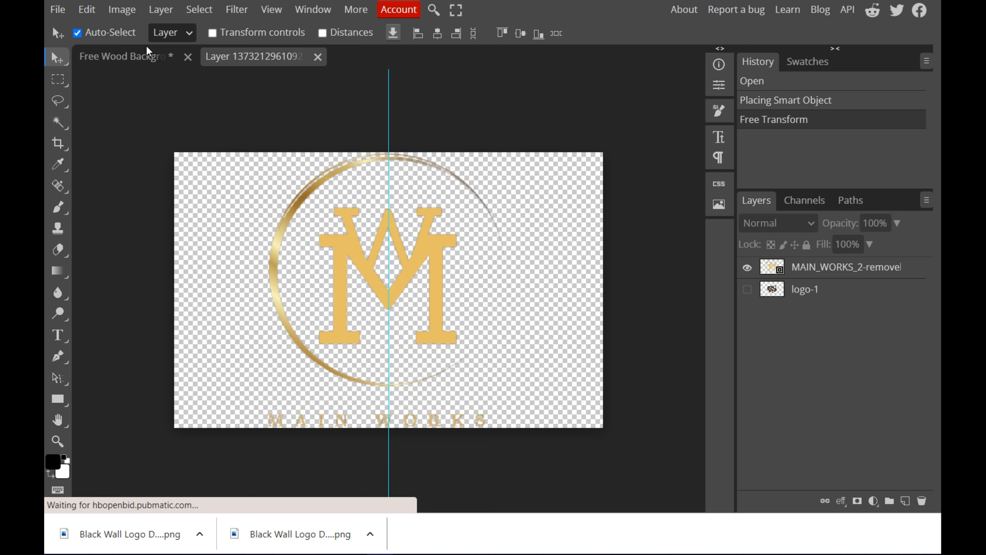
pyautogui.click(148, 55)
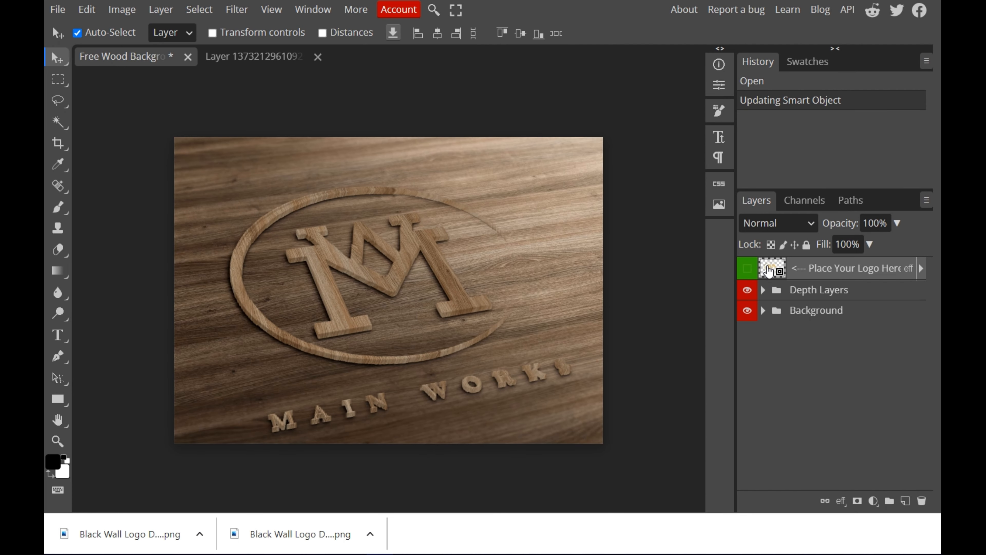
pyautogui.click(747, 268)
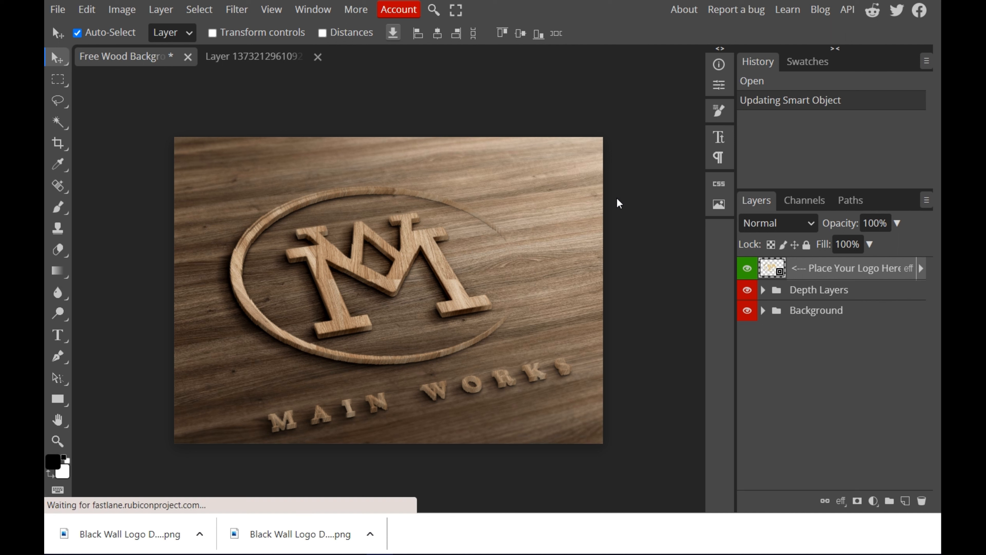
# Step: Open the export format options for the wood mockup
pyautogui.click(58, 11)
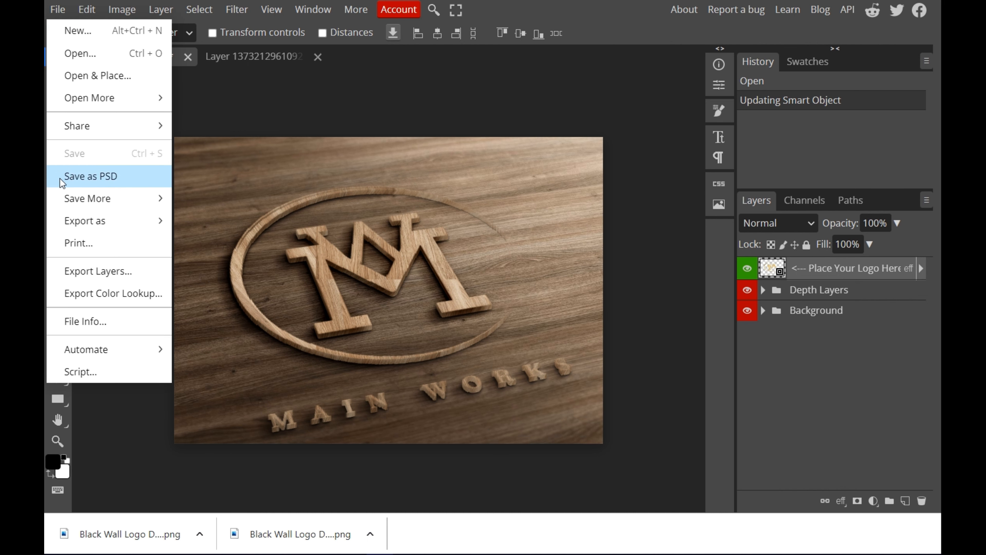
pyautogui.moveTo(67, 192)
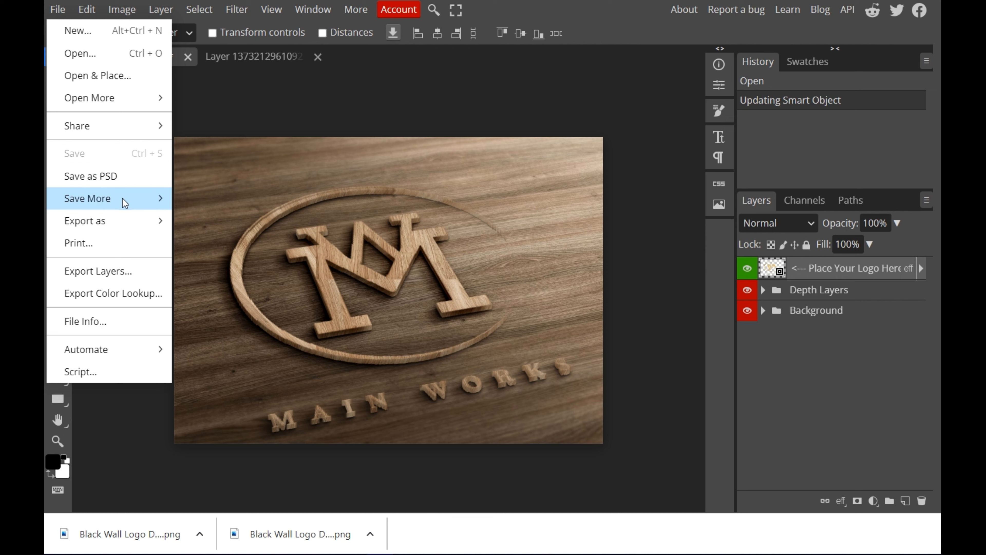
pyautogui.moveTo(121, 218)
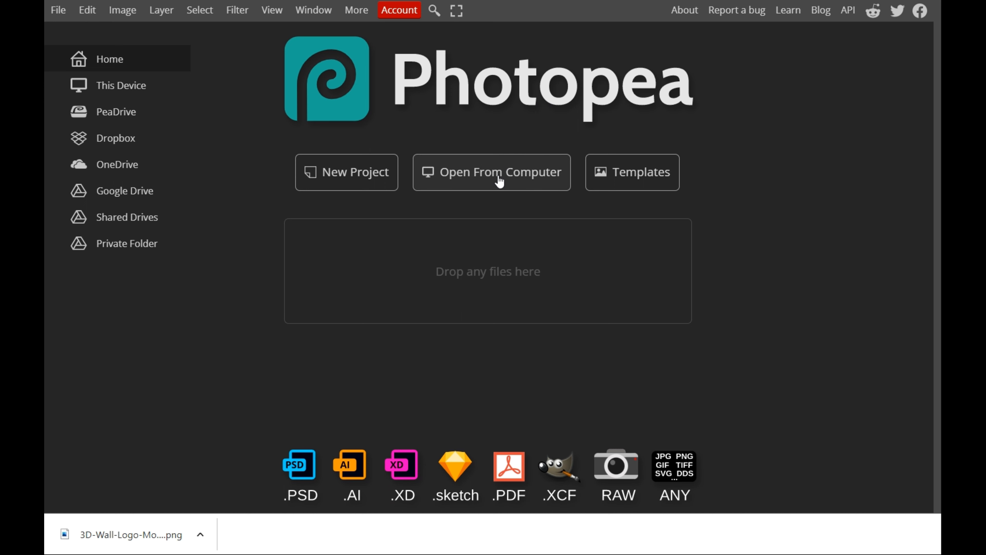
# Step: Open the 3D-Wall-Logo-MockUp file from the 3D-Wall-Logo-MockUp folder in Downloads
pyautogui.click(499, 178)
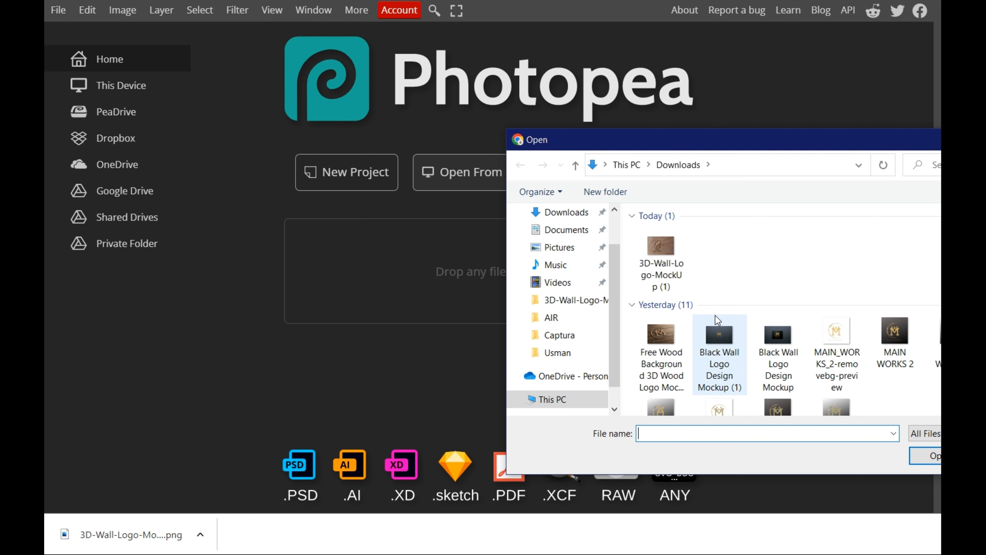
pyautogui.scroll(-6, 716, 315)
pyautogui.scroll(2, 922, 316)
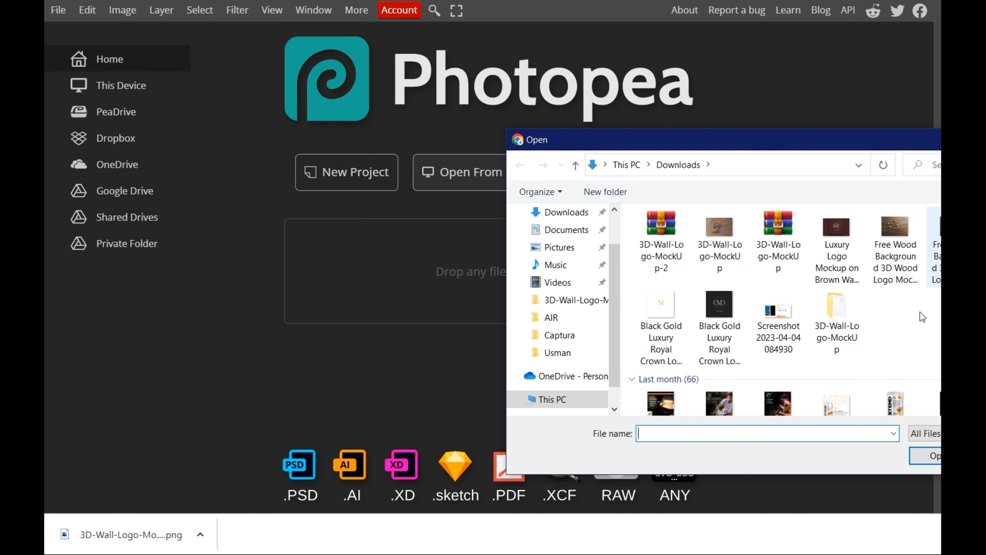
pyautogui.doubleClick(837, 309)
pyautogui.click(740, 234)
pyautogui.press('shift')
pyautogui.press('shift')
pyautogui.press('Return')
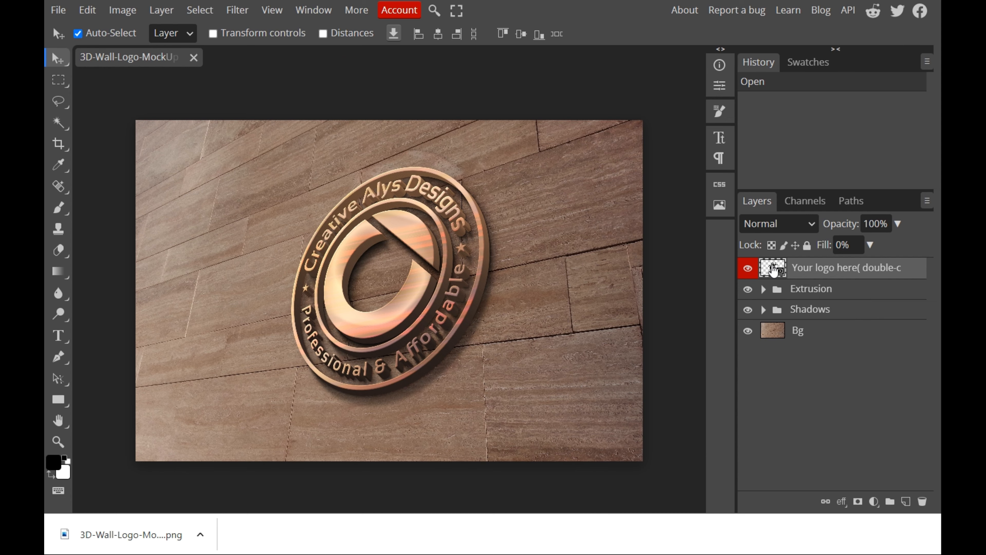
# Step: Open the Your logo here smart object, hide Shape 1, and place the MAIN_WORKS_2-removebg-preview image in it
pyautogui.doubleClick(773, 268)
pyautogui.hotkey('ctrl', 'o')
pyautogui.click(665, 165)
pyautogui.doubleClick(837, 334)
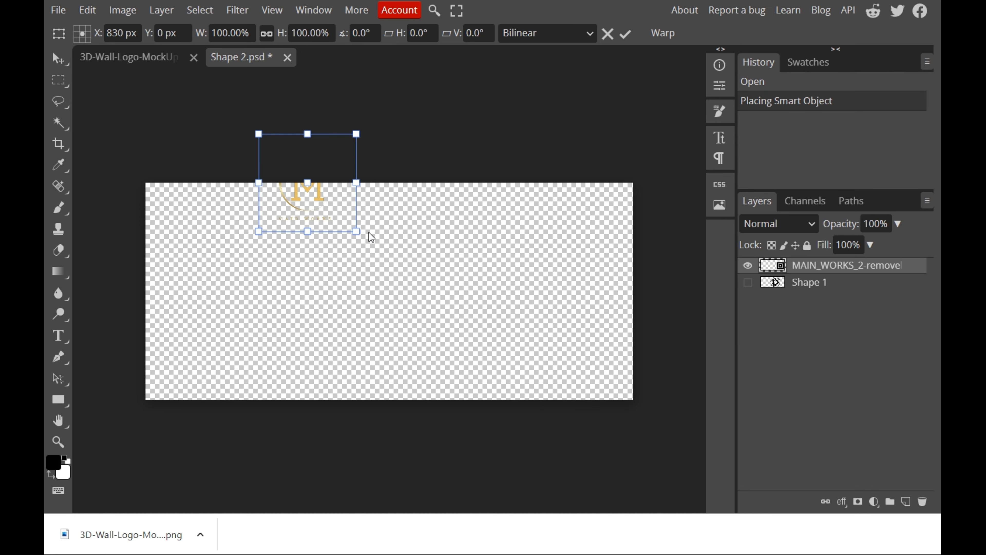
# Step: Scale the placed logo to 319.40%, centre it at about X 1250 px, Y 485 px, and save the smart object
pyautogui.moveTo(355, 232); pyautogui.dragTo(567, 473)
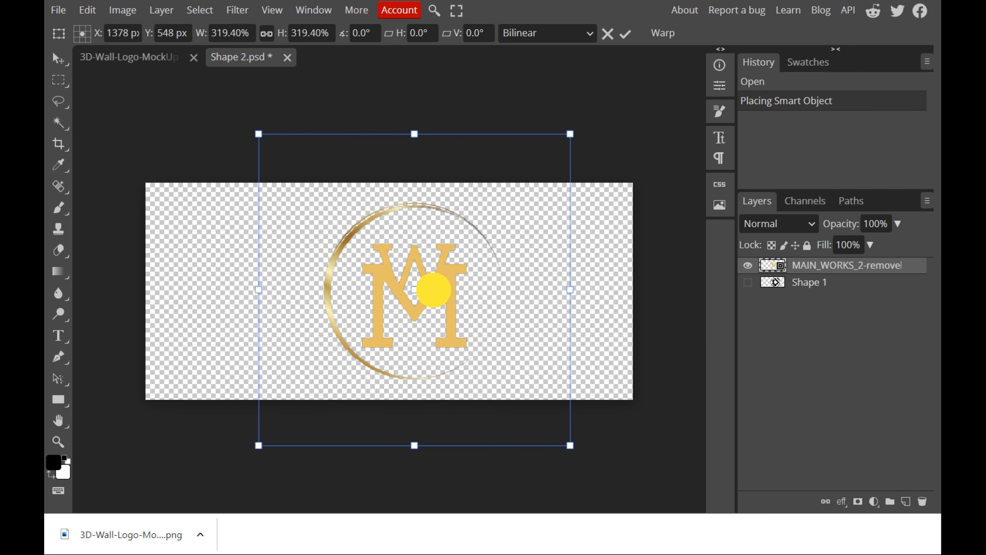
pyautogui.moveTo(437, 286); pyautogui.dragTo(407, 278)
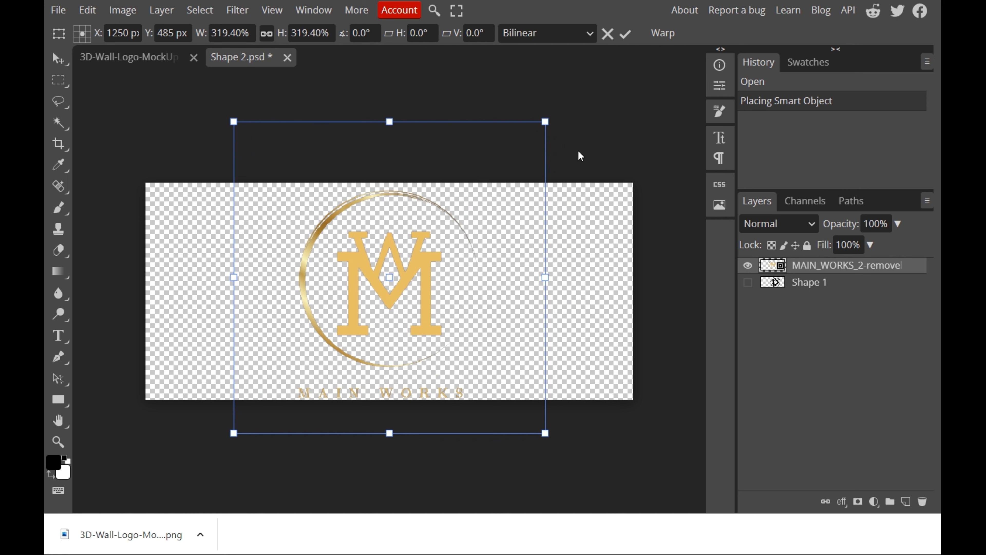
pyautogui.click(58, 10)
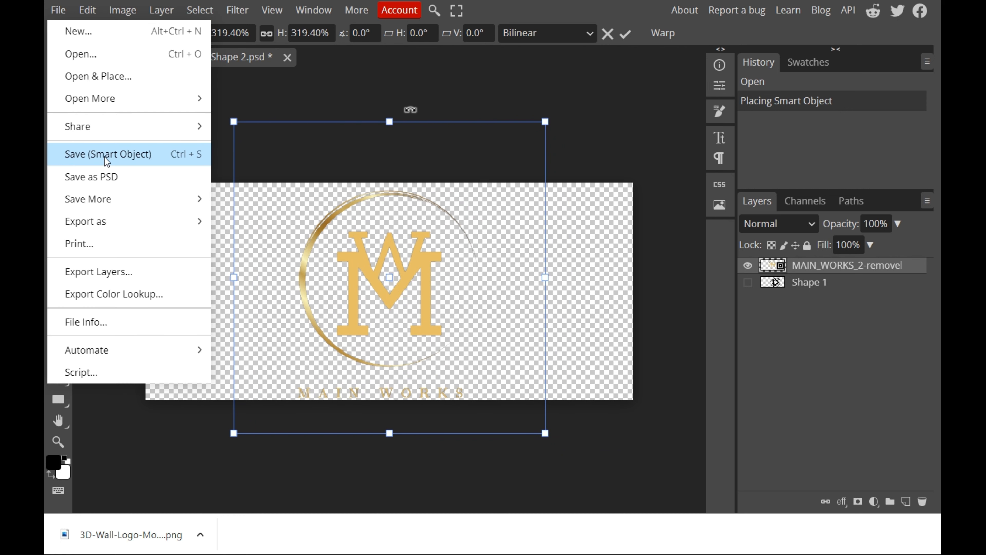
pyautogui.click(184, 154)
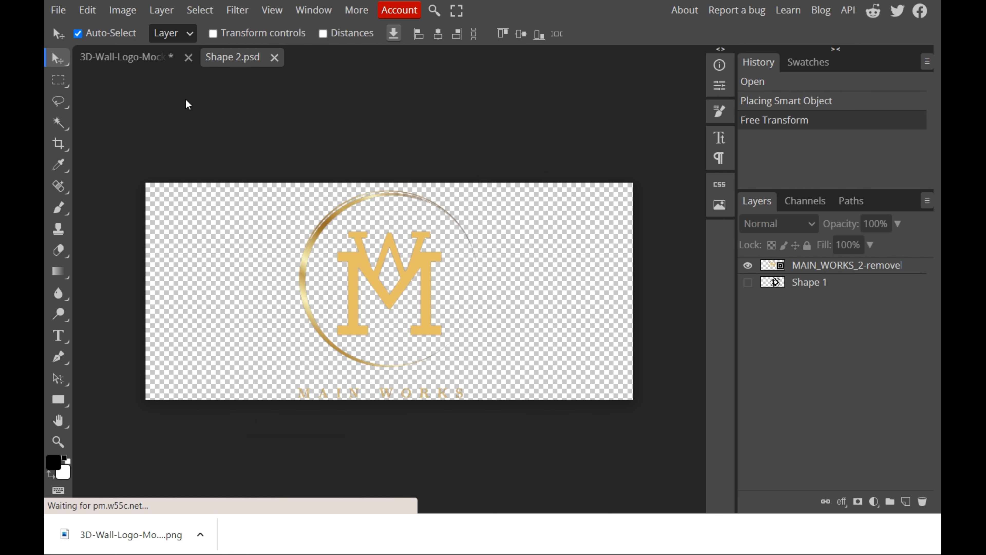